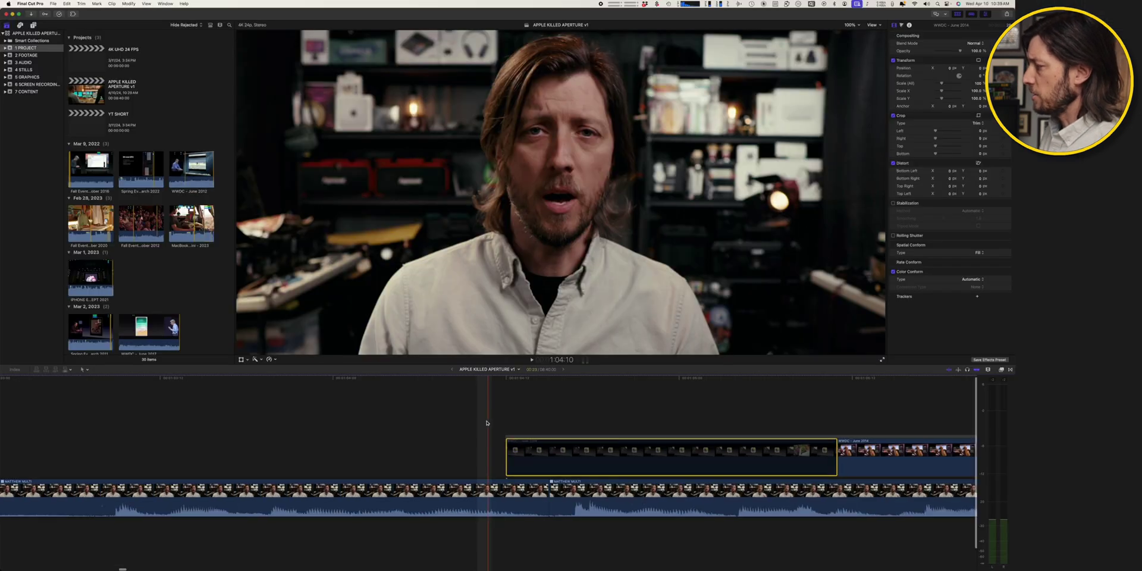
# - Detach the audio of the multicam clip after the cut and extend its start back to the start of the WWDC clip
pyautogui.hscroll(3, 487, 423)
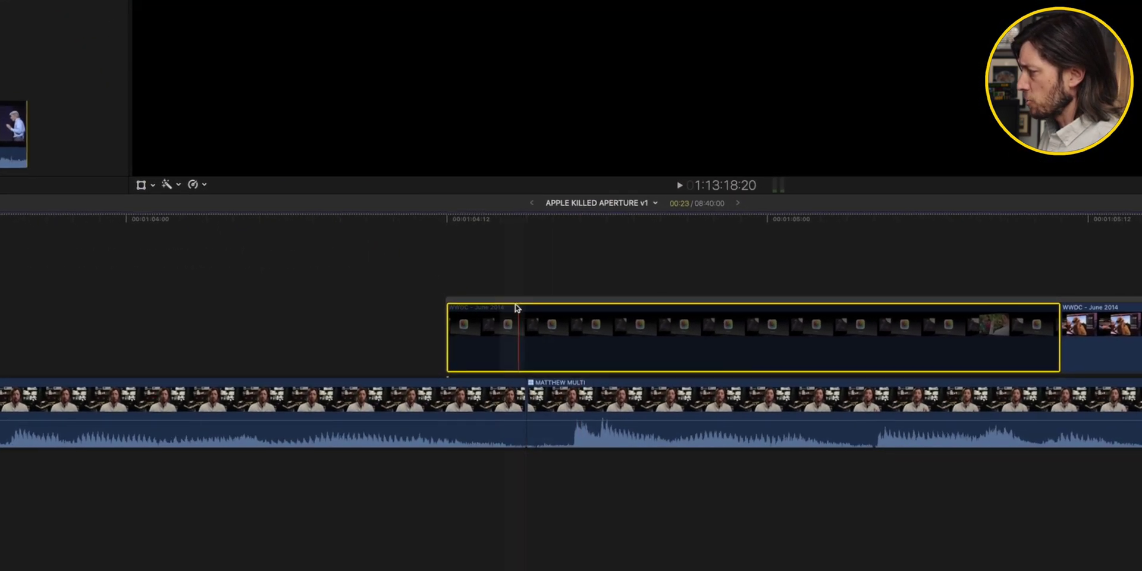
pyautogui.press('l')
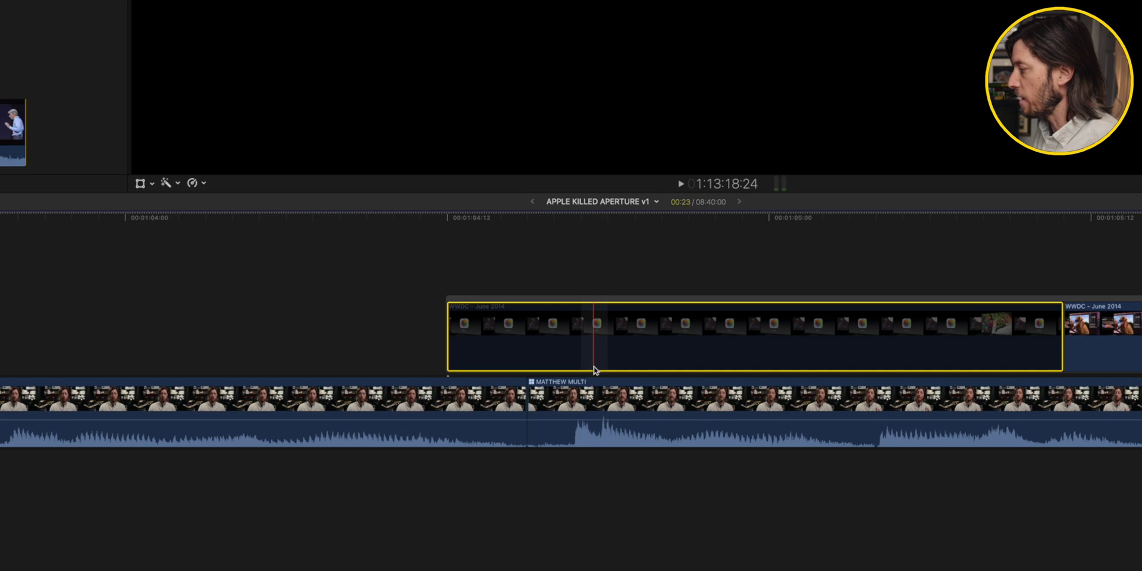
pyautogui.click(580, 403)
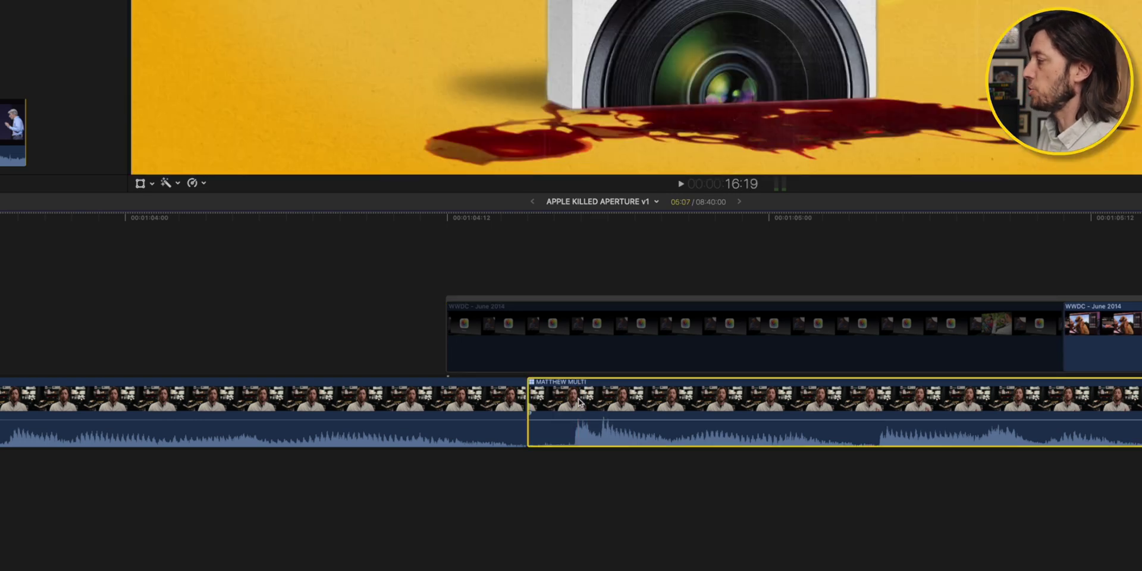
pyautogui.rightClick(579, 404)
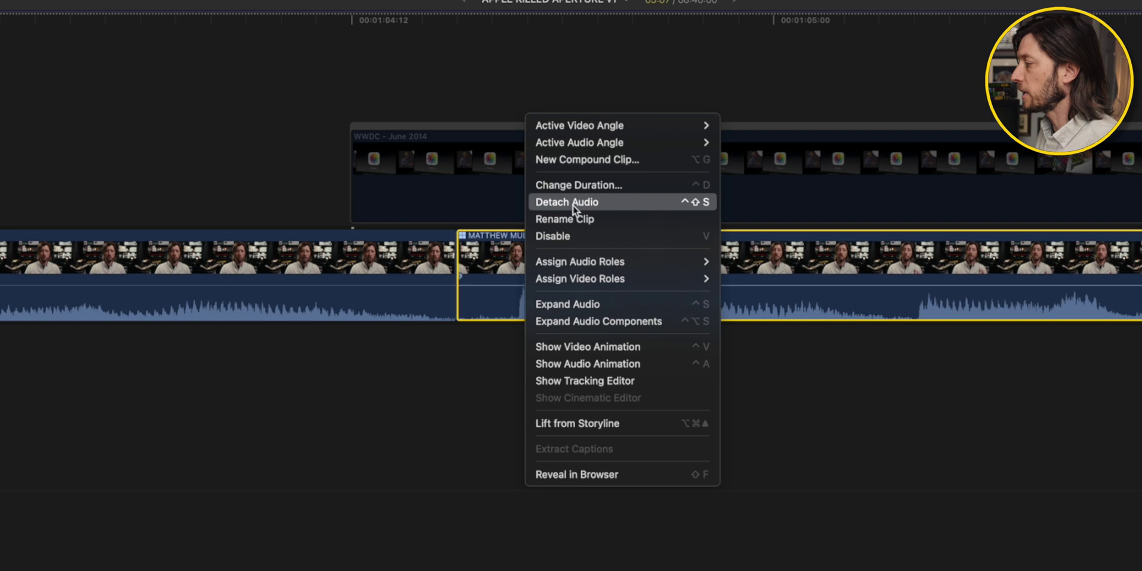
pyautogui.click(572, 205)
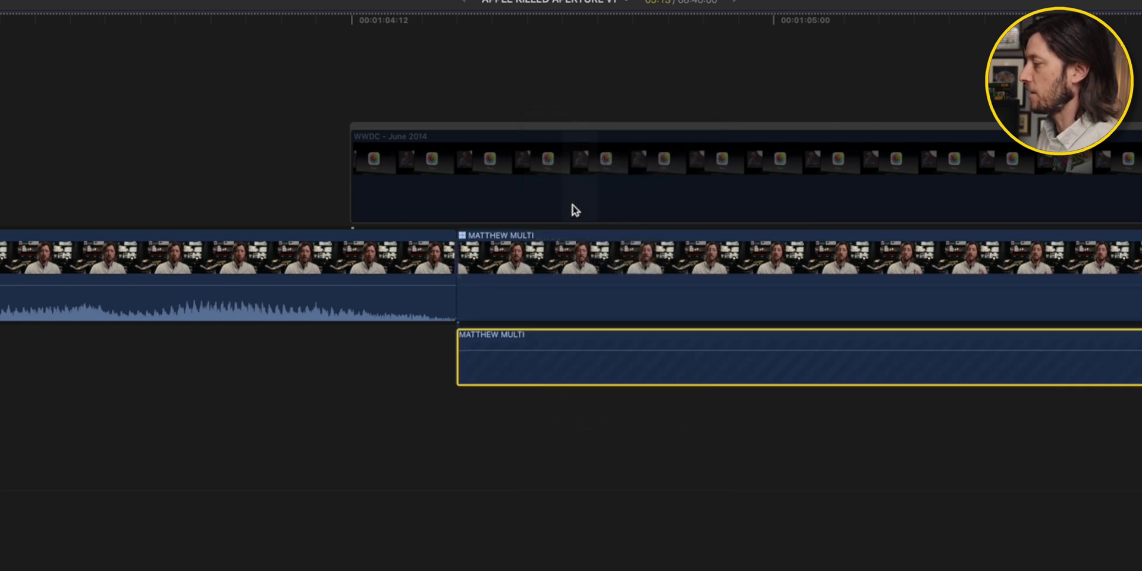
pyautogui.moveTo(457, 376); pyautogui.dragTo(352, 377)
# - Detach the audio of the multicam clip before the cut and extend its end past the cut
pyautogui.click(373, 265)
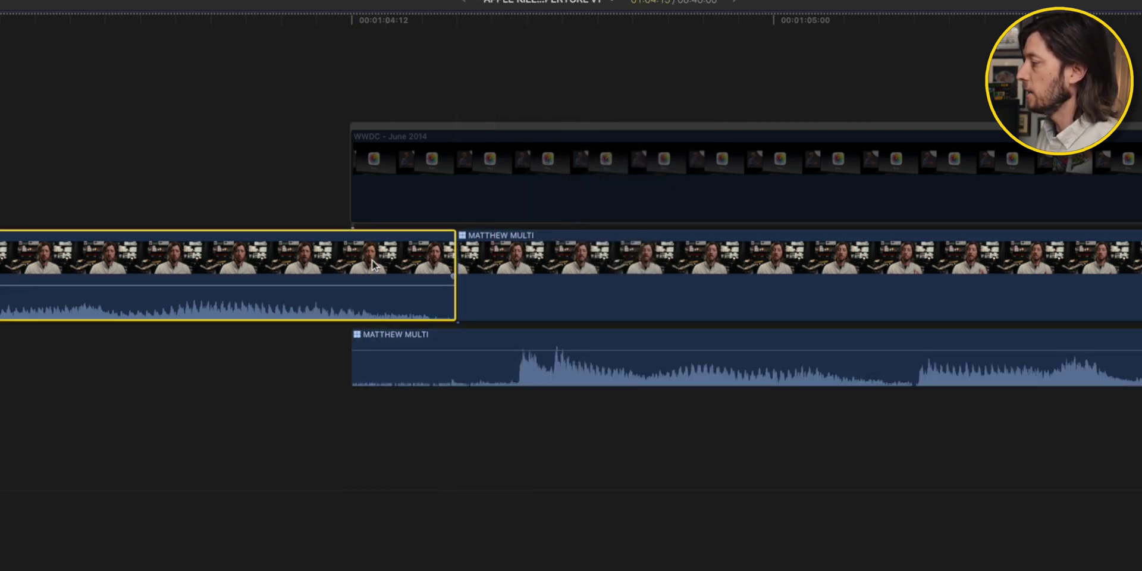
pyautogui.rightClick(373, 264)
pyautogui.click(421, 202)
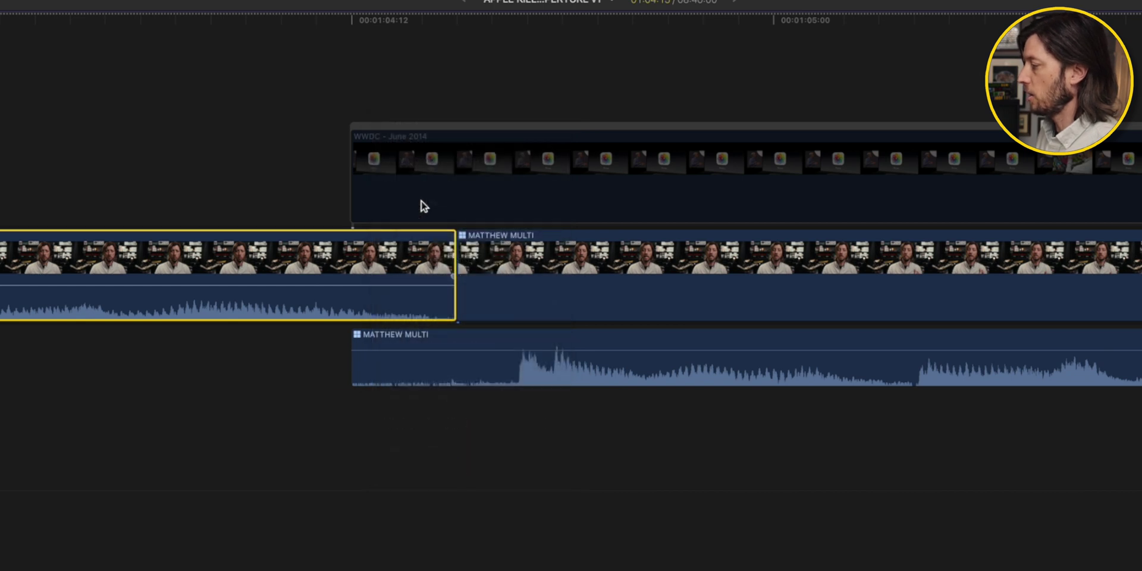
pyautogui.moveTo(455, 441); pyautogui.dragTo(530, 434)
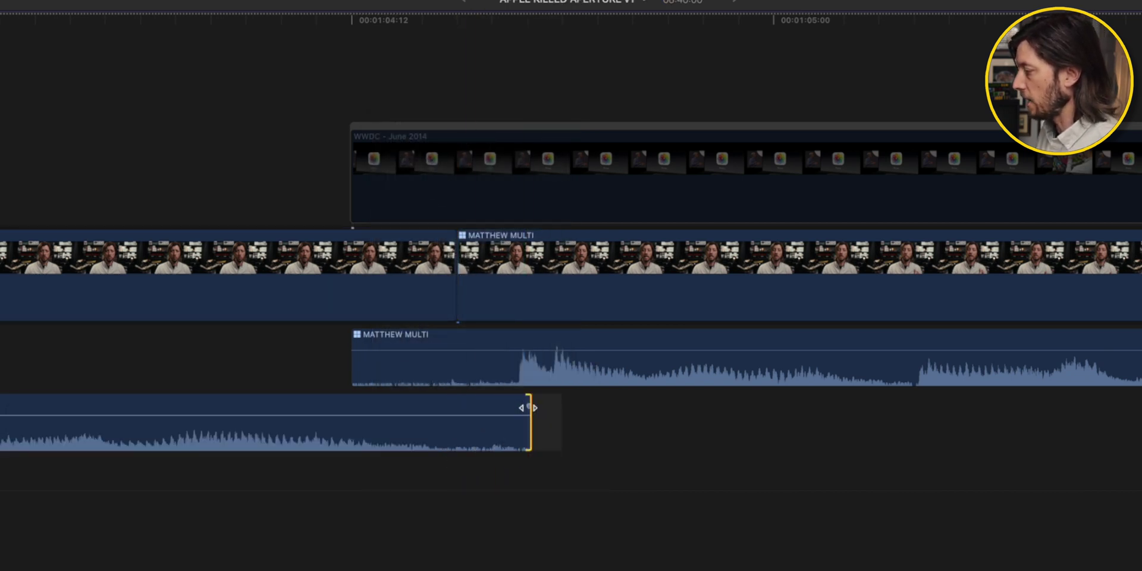
# - Add a fade-out to the earlier detached audio and a fade-in to the later one so they crossfade around the cut
pyautogui.scroll(-2, 530, 407)
pyautogui.moveTo(540, 382); pyautogui.dragTo(437, 394)
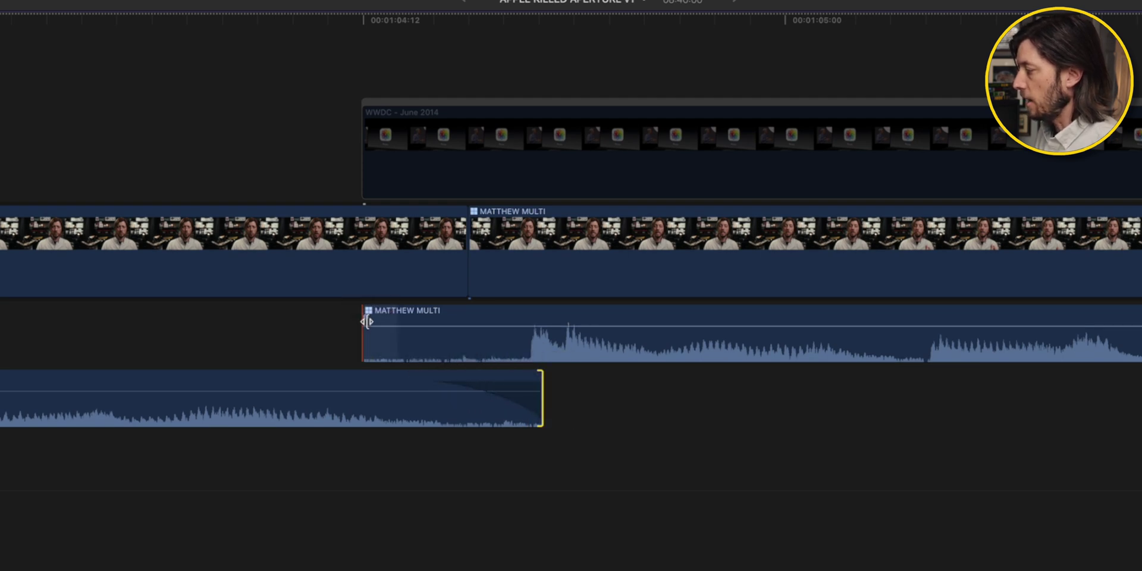
pyautogui.moveTo(366, 318); pyautogui.dragTo(481, 317)
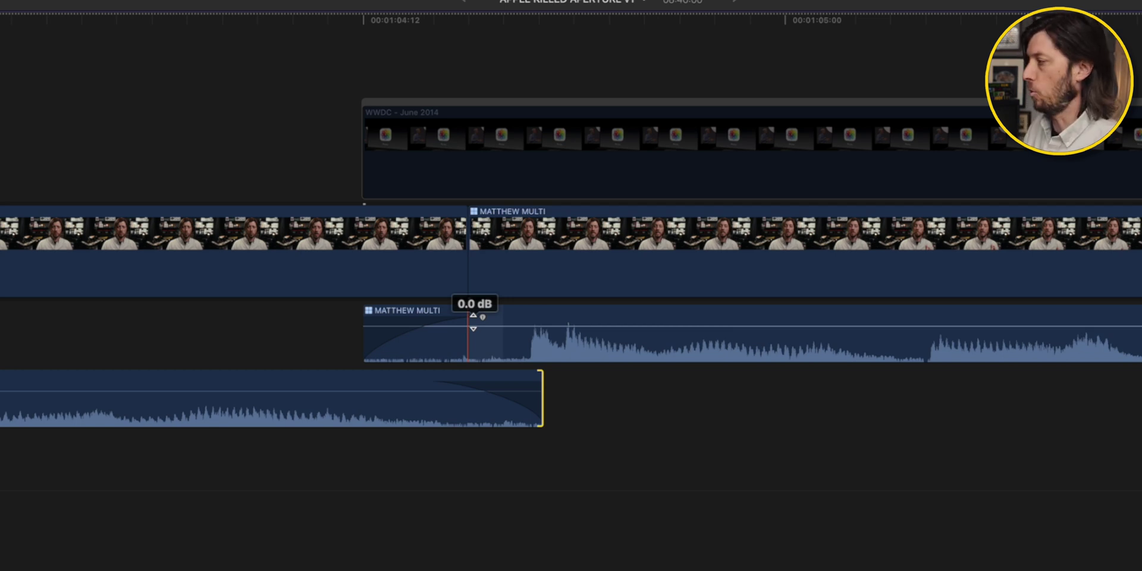
pyautogui.click(610, 278)
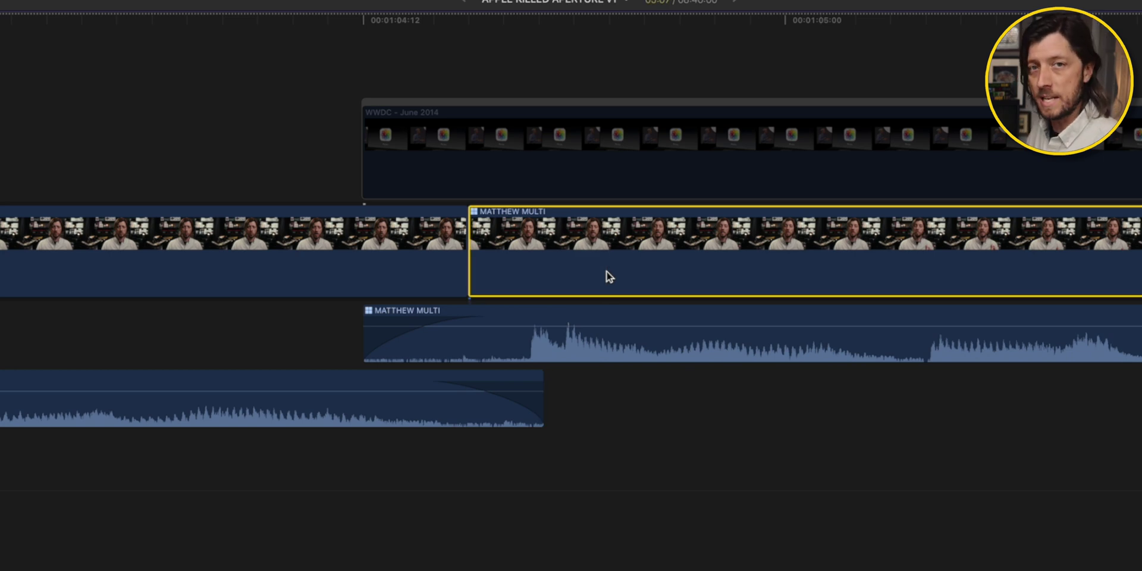
pyautogui.click(623, 314)
pyautogui.rightClick(623, 314)
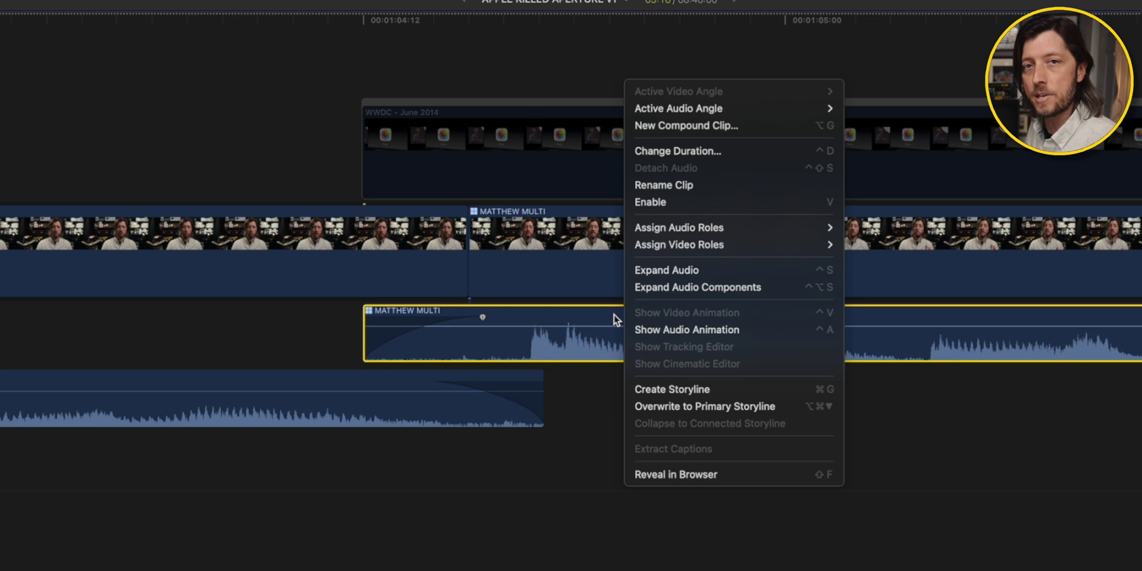
pyautogui.press('Escape')
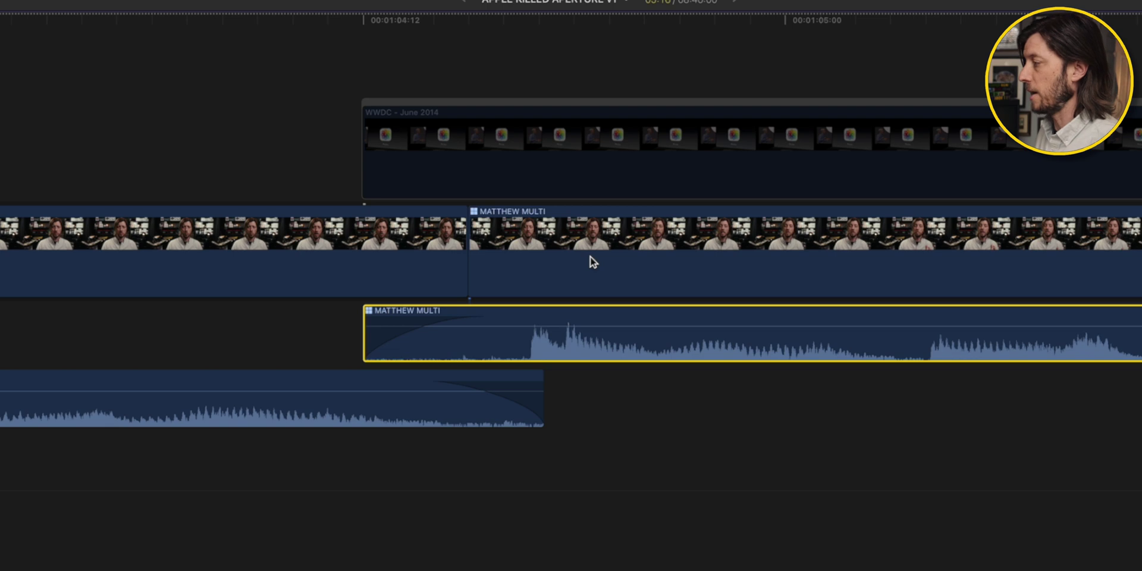
# - Undo the fades, audio extensions and audio detaching on both multicam clips
pyautogui.press('super+z')
pyautogui.press('super+z')
pyautogui.press('super+z')
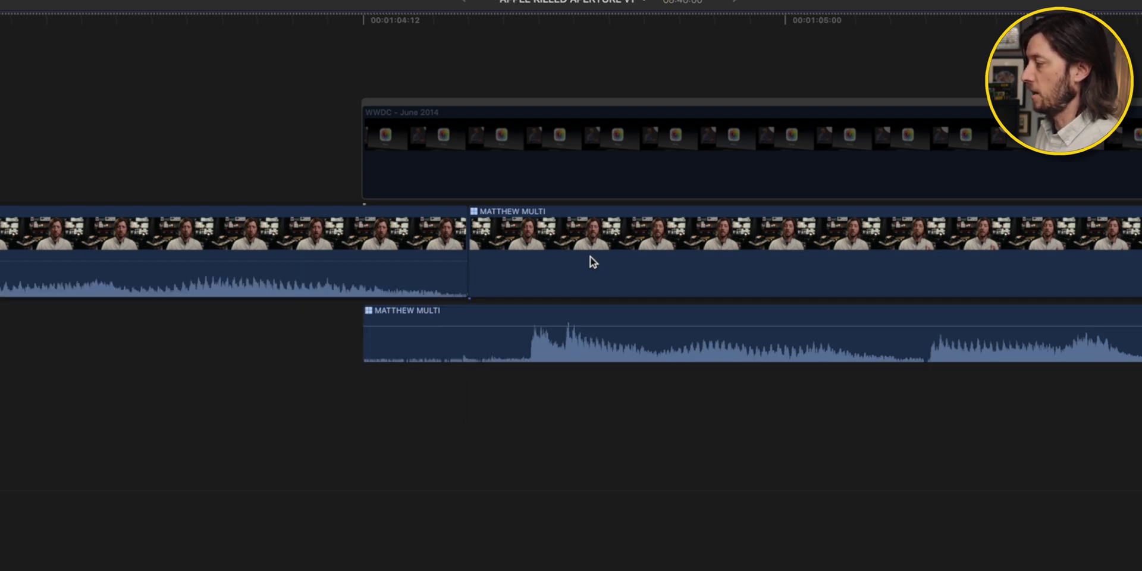
pyautogui.press('super+z')
pyautogui.press('super+z')
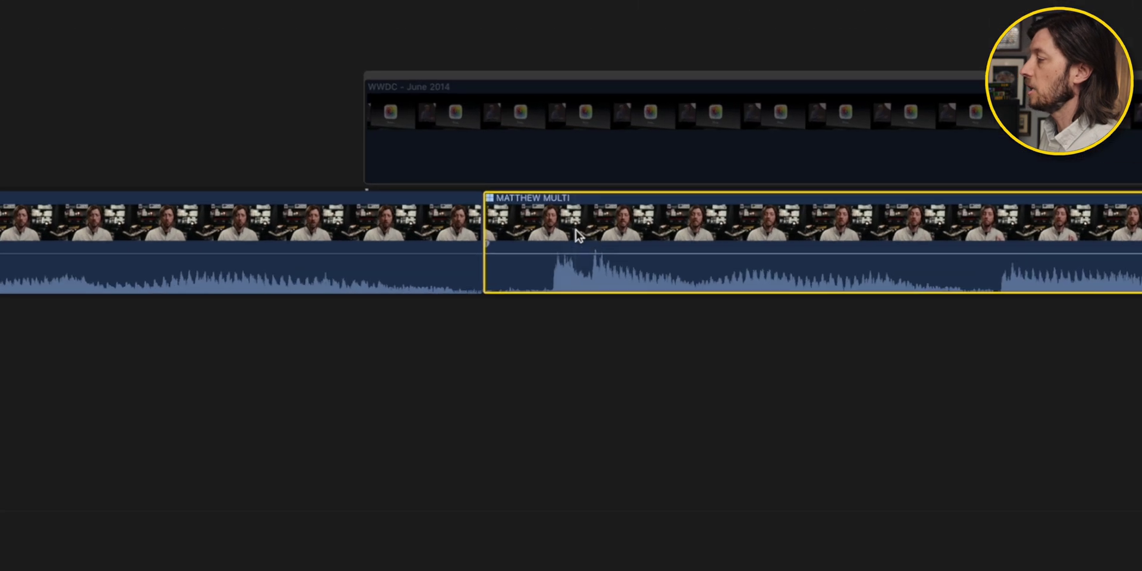
# - Expand the audio of the multicam clip after the cut, then toggle it collapsed and expanded again
pyautogui.rightClick(574, 222)
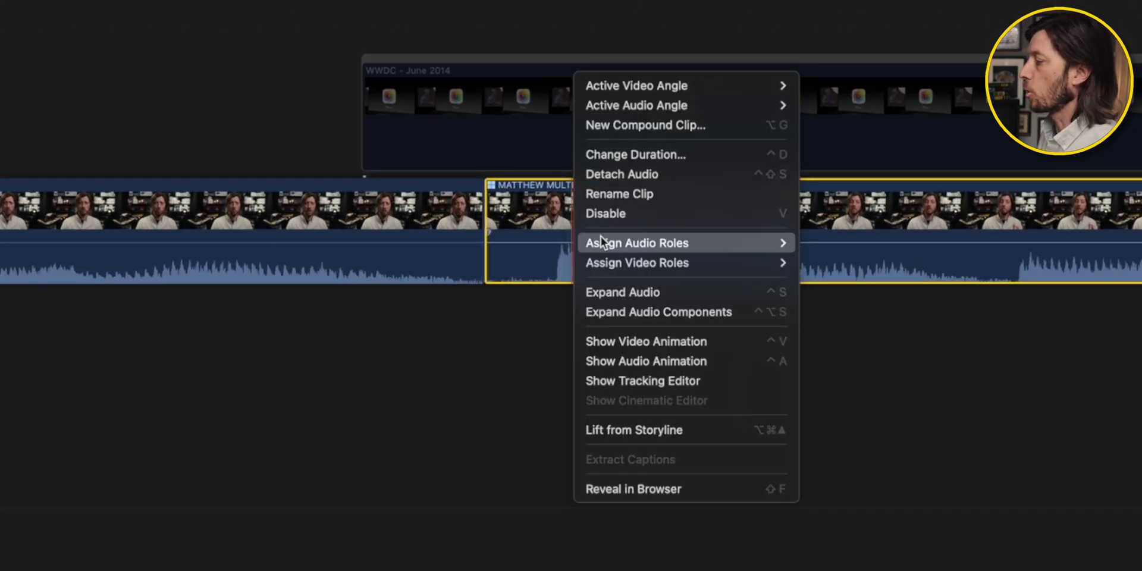
pyautogui.click(623, 291)
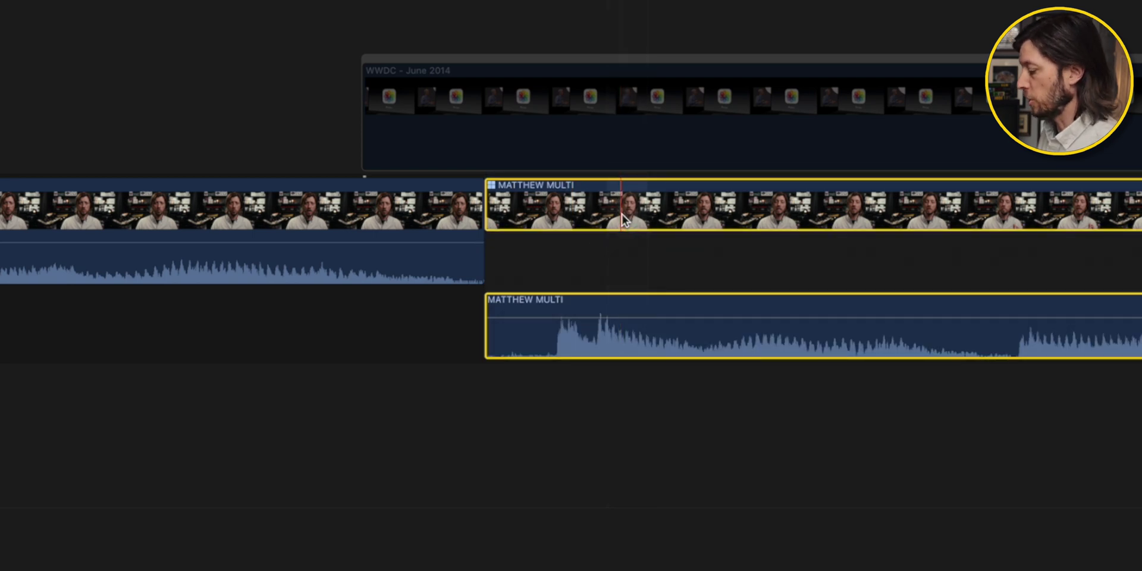
pyautogui.hotkey('ctrl', 's')
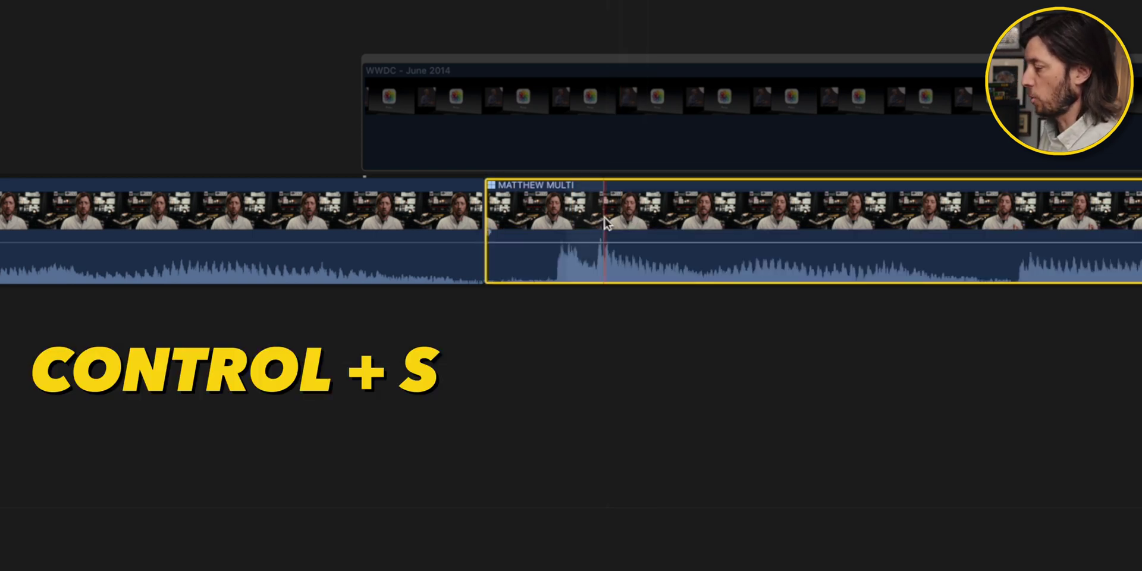
pyautogui.hotkey('ctrl', 's')
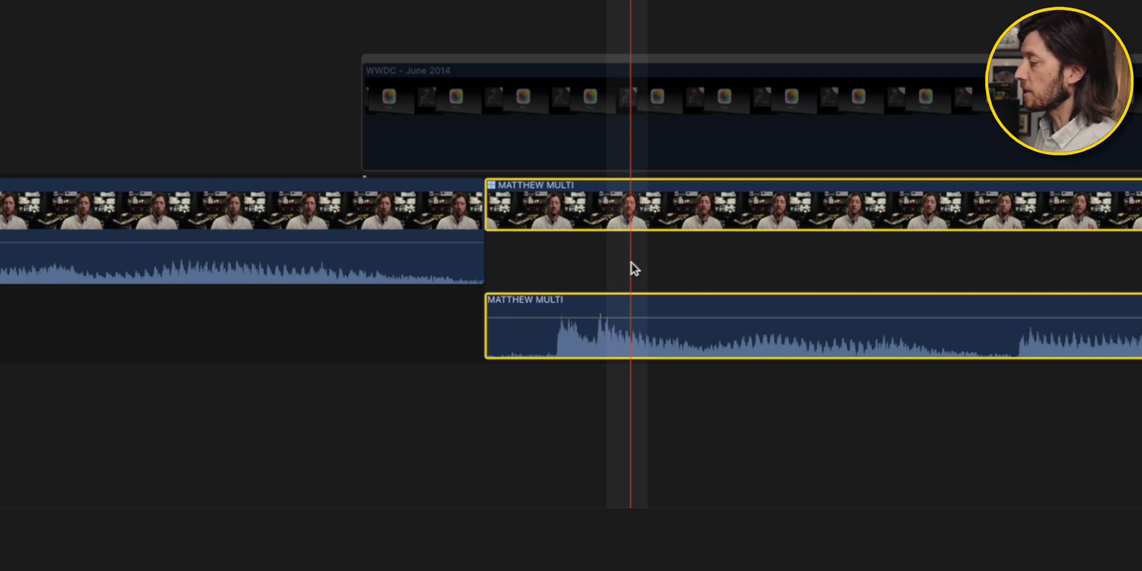
# - Try starting the later clip's expanded audio ahead of the cut, undo that trim, and collapse the audio again
pyautogui.moveTo(493, 350); pyautogui.dragTo(415, 361)
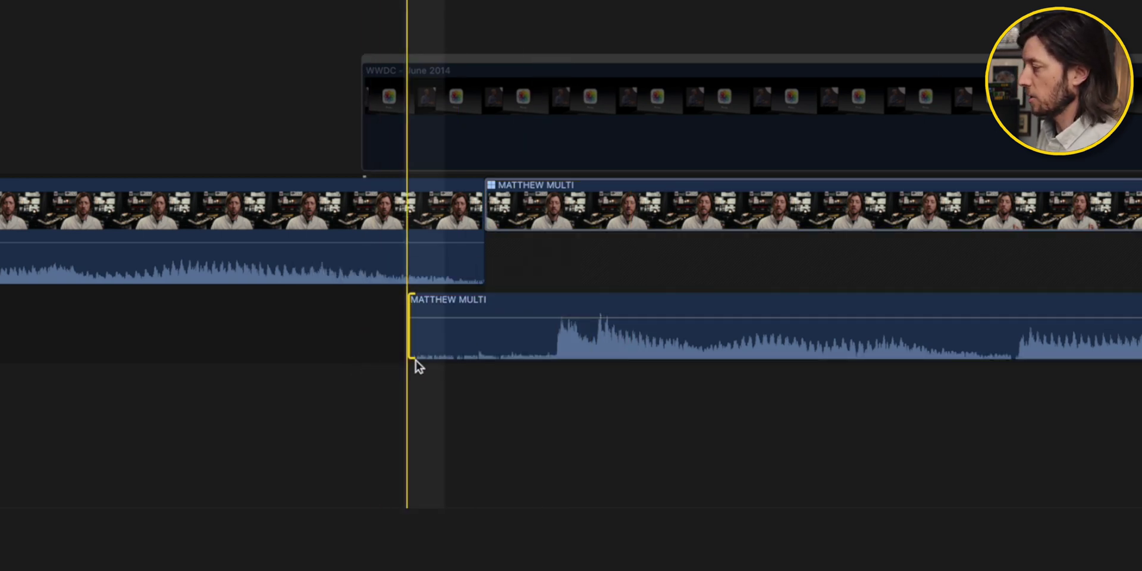
pyautogui.press('super+z')
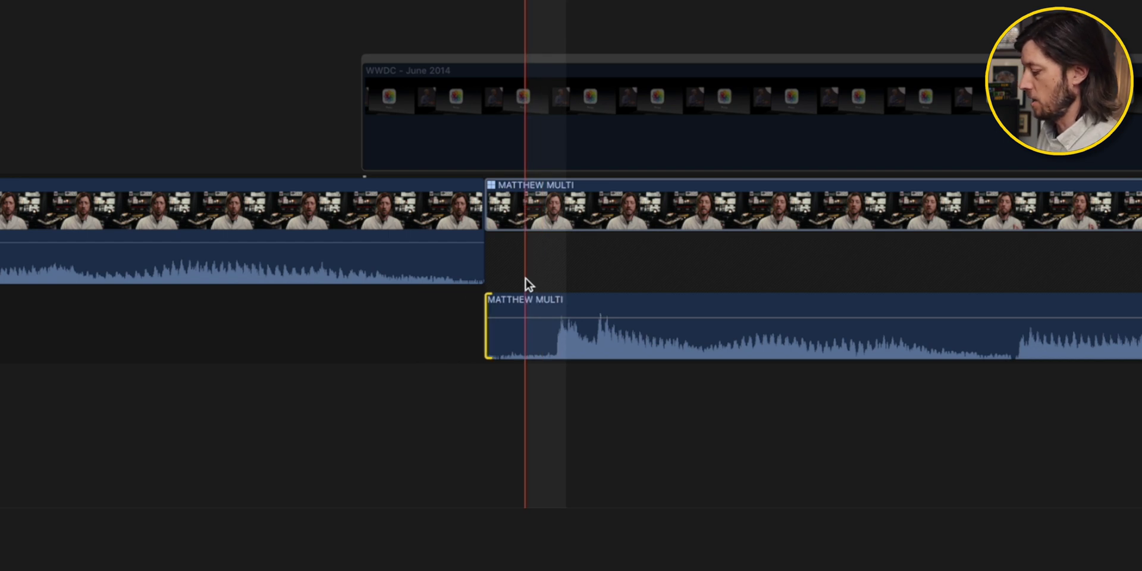
pyautogui.click(553, 221)
pyautogui.hotkey('ctrl', 's')
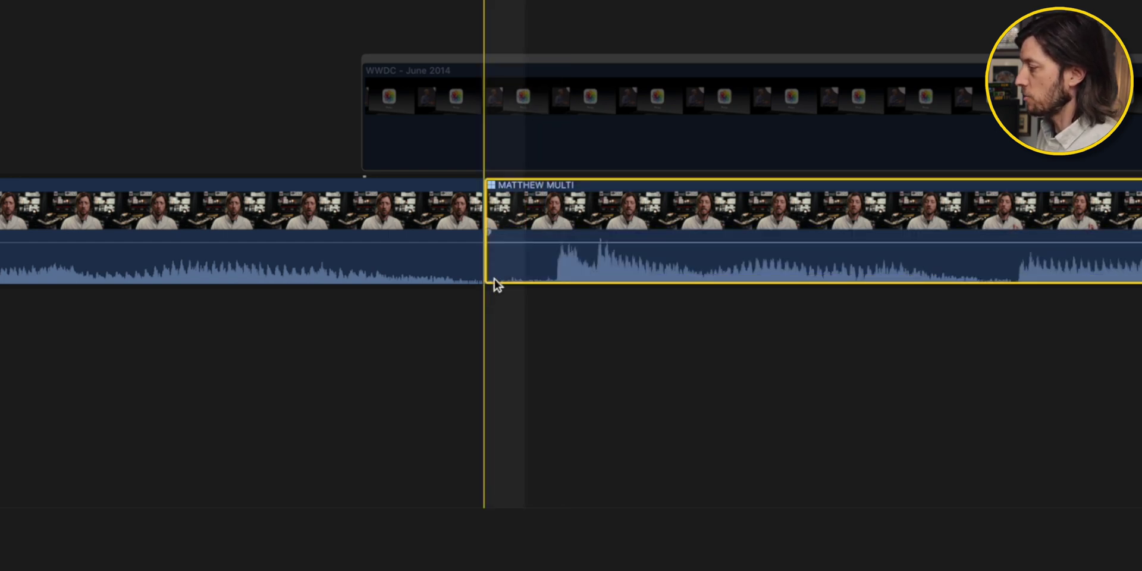
pyautogui.moveTo(487, 277)
pyautogui.mouseDown()
pyautogui.moveTo(440, 280)
pyautogui.moveTo(484, 277)
pyautogui.mouseUp()
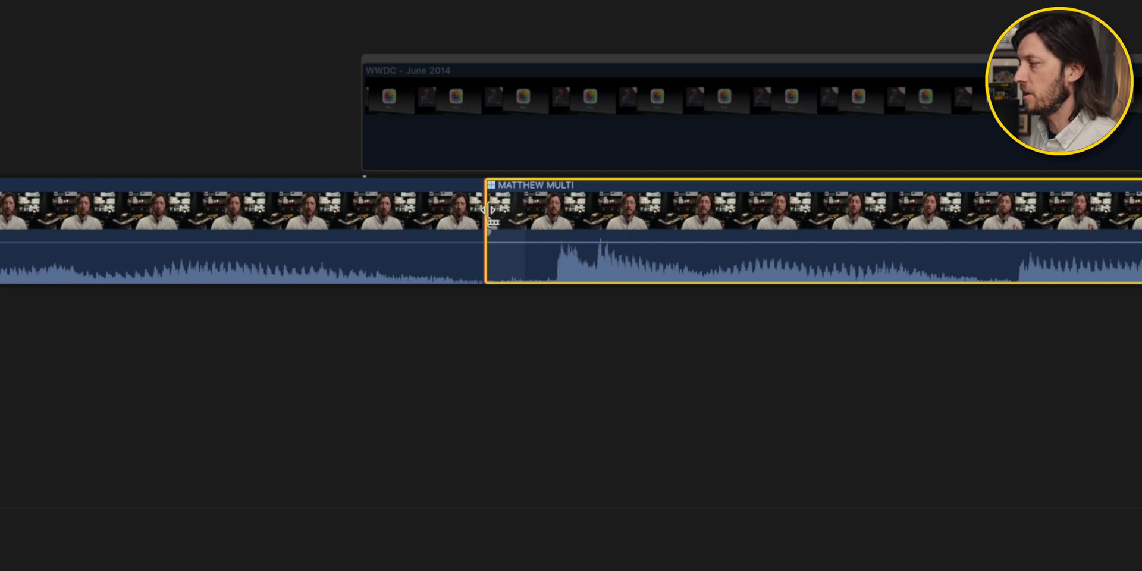
pyautogui.moveTo(491, 209)
pyautogui.mouseDown()
pyautogui.moveTo(443, 214)
pyautogui.moveTo(486, 212)
pyautogui.mouseUp()
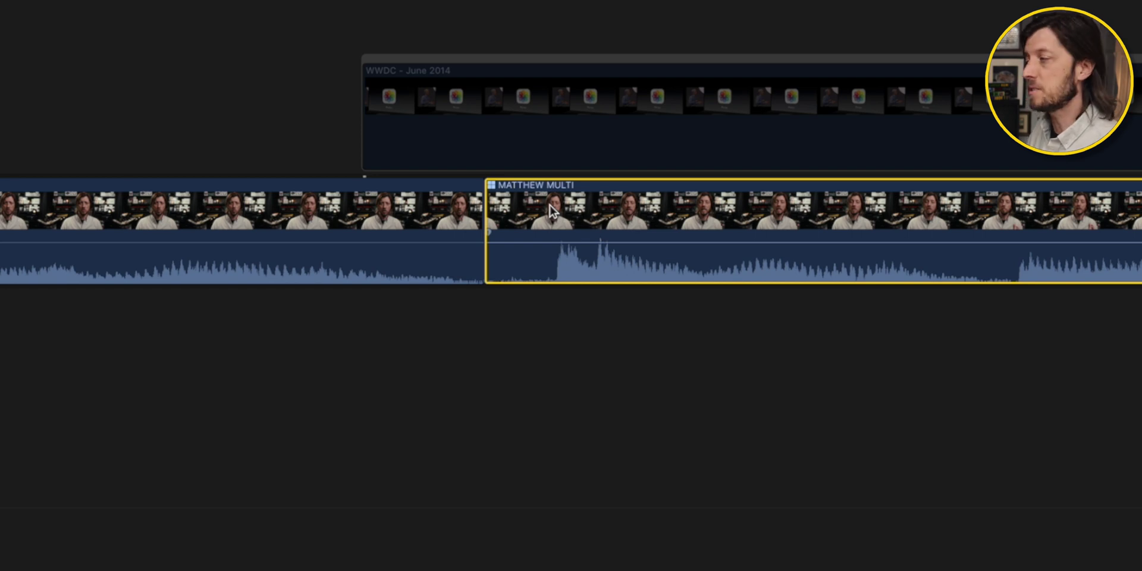
pyautogui.hotkey('ctrl', 's')
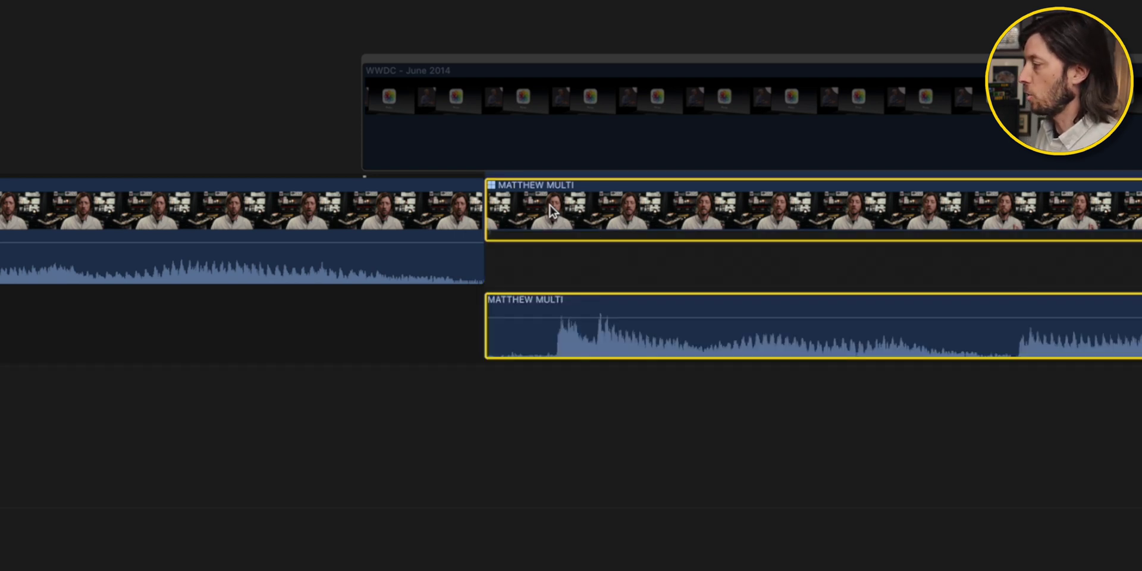
pyautogui.hotkey('ctrl', 's')
# - Expand the audio of the clip after the cut, try extending its start back beyond the WWDC clip's start, and undo the trim
pyautogui.rightClick(574, 212)
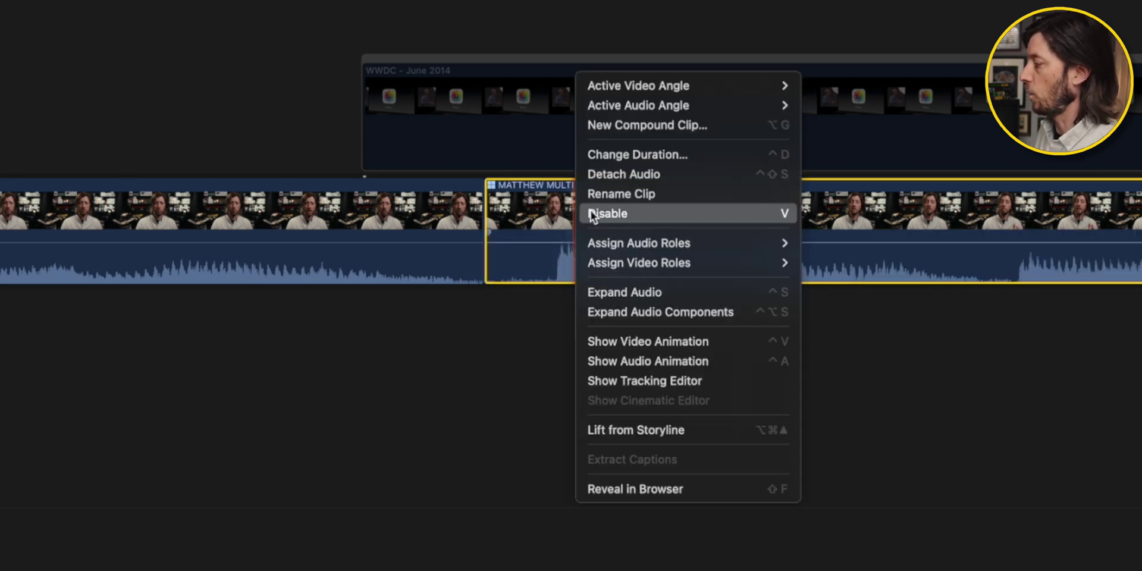
pyautogui.click(631, 293)
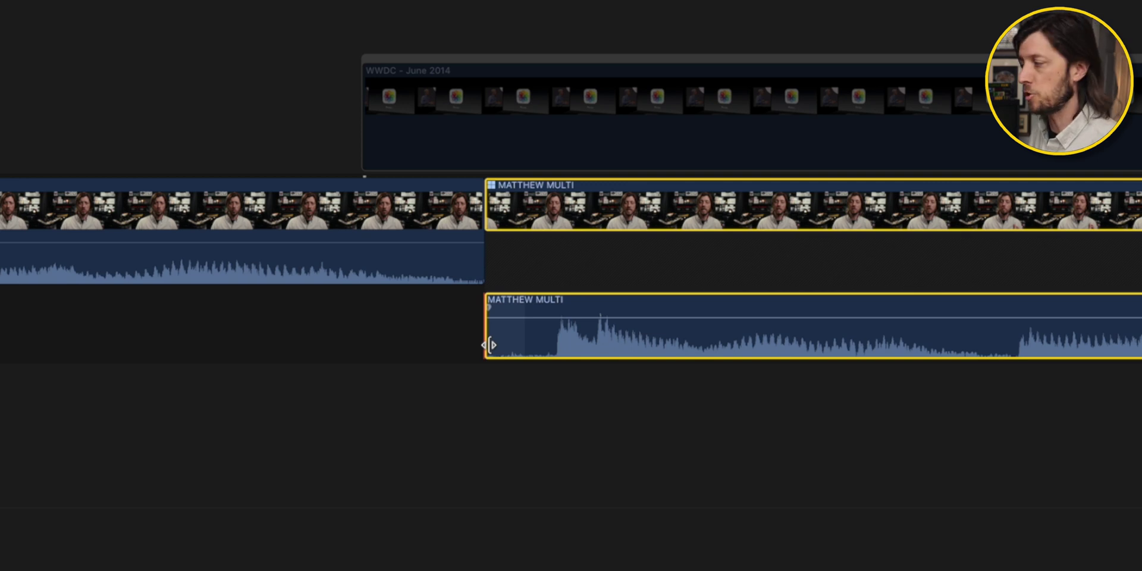
pyautogui.moveTo(488, 345); pyautogui.dragTo(352, 350)
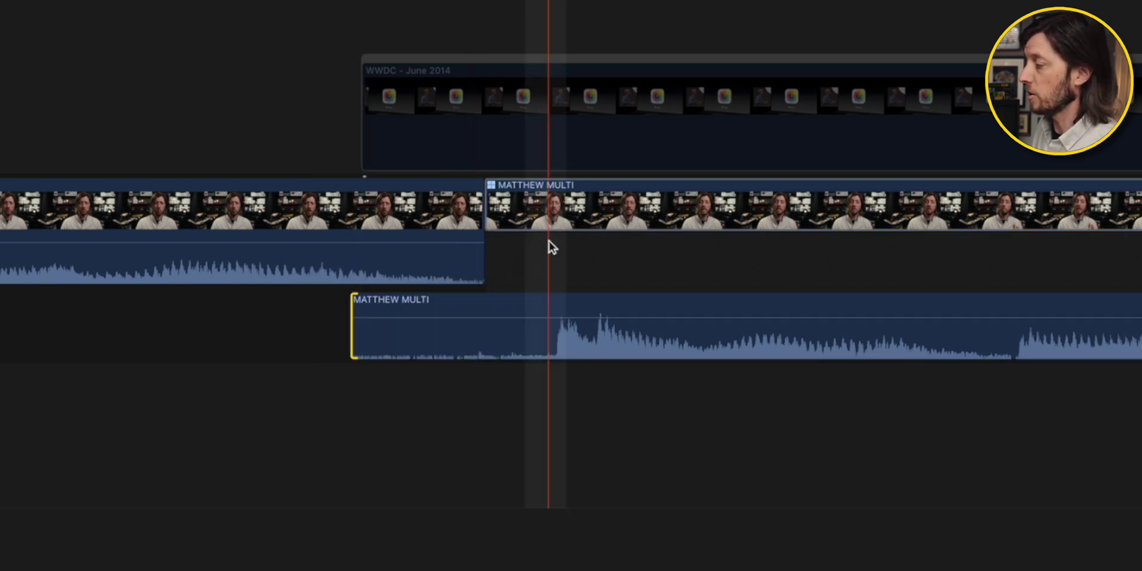
pyautogui.press('super+z')
# - Expand the audio of the multicam clip before the cut and extend its audio end past the cut
pyautogui.click(448, 220)
pyautogui.hotkey('ctrl', 's')
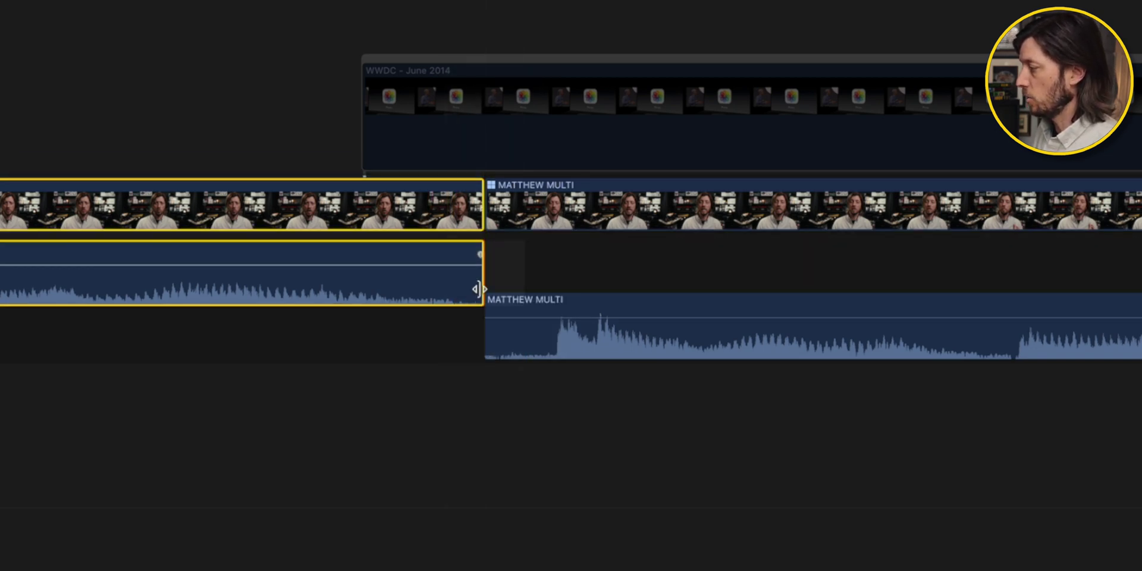
pyautogui.moveTo(485, 286); pyautogui.dragTo(587, 285)
# - Collapse the later clip's audio, and add a fade-out to the earlier clip's audio end and a fade-in to the later clip's audio start
pyautogui.click(581, 222)
pyautogui.hotkey('ctrl', 's')
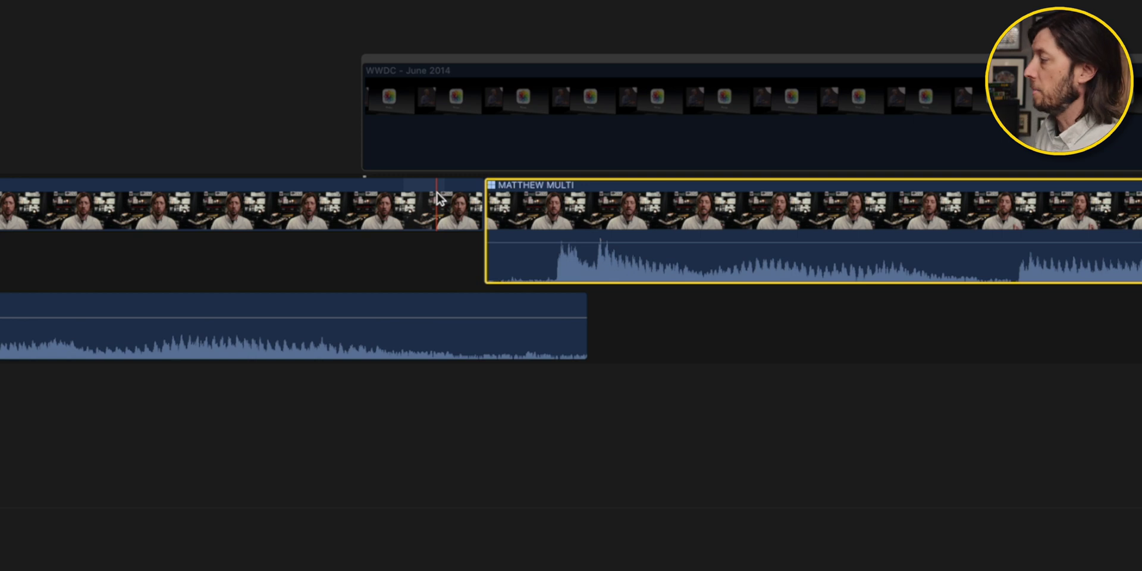
pyautogui.moveTo(584, 309); pyautogui.dragTo(474, 310)
pyautogui.moveTo(487, 235); pyautogui.dragTo(548, 233)
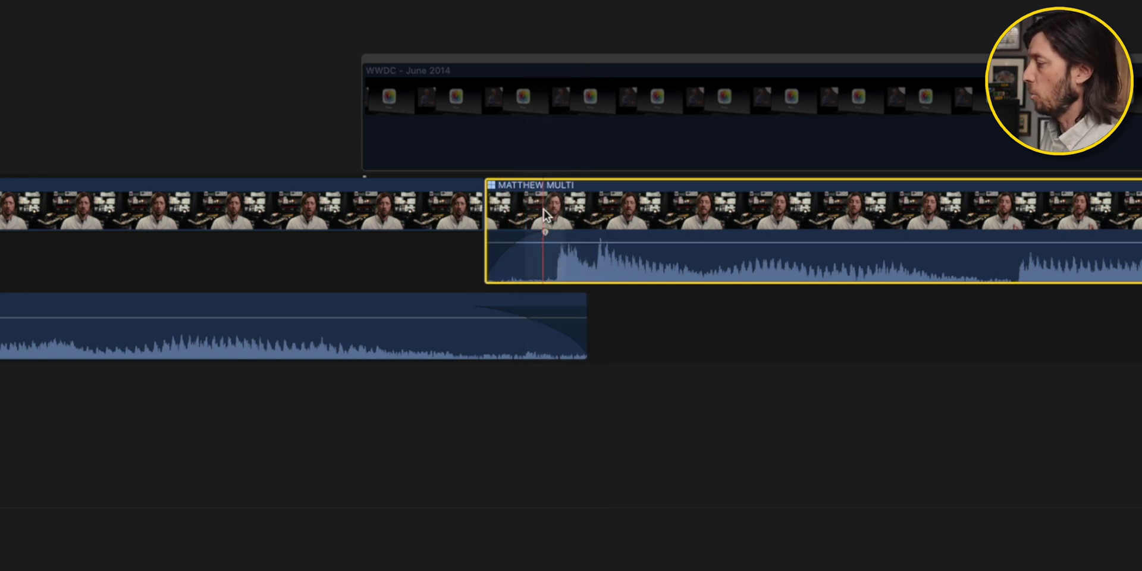
# - Extend the later clip's expanded audio start ahead of the cut with a longer fade-in, and play back from before the cut
pyautogui.hotkey('ctrl', 'shift', 's')
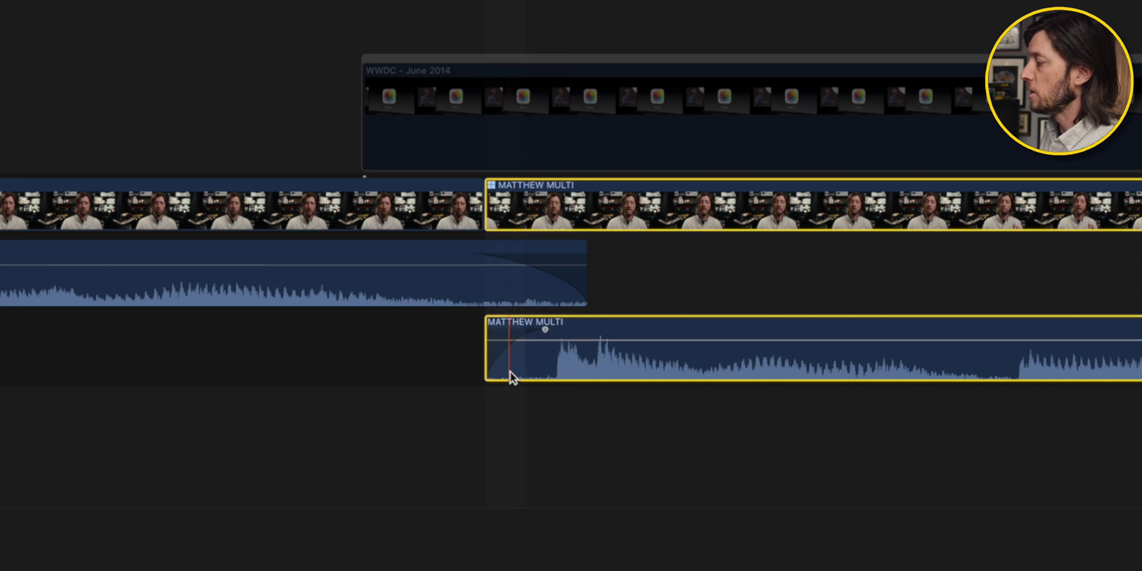
pyautogui.moveTo(490, 375); pyautogui.dragTo(398, 375)
pyautogui.moveTo(456, 330); pyautogui.dragTo(533, 334)
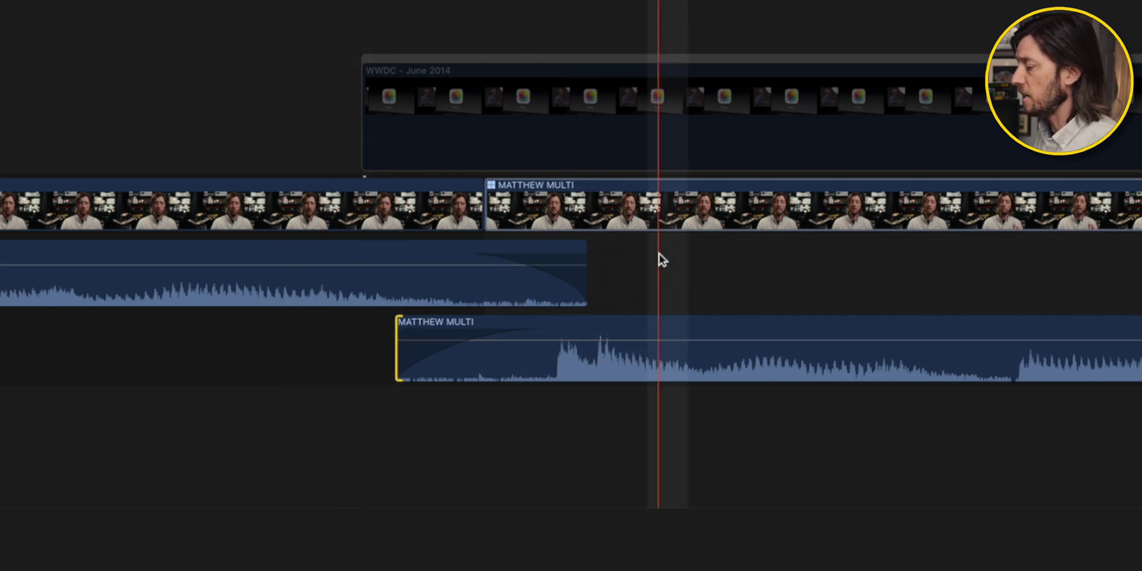
pyautogui.click(269, 37)
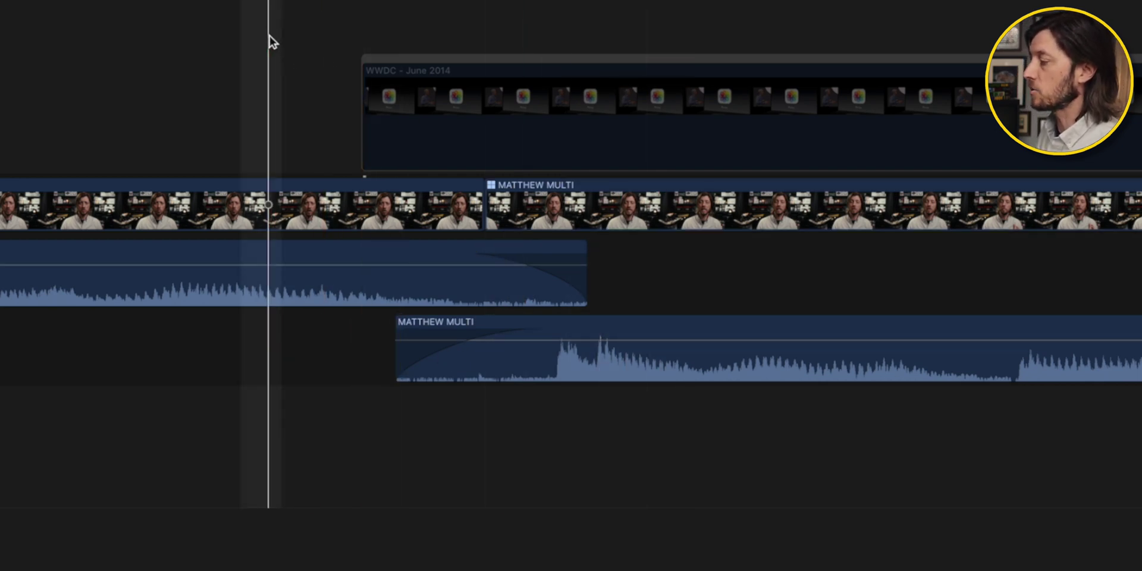
pyautogui.press('space')
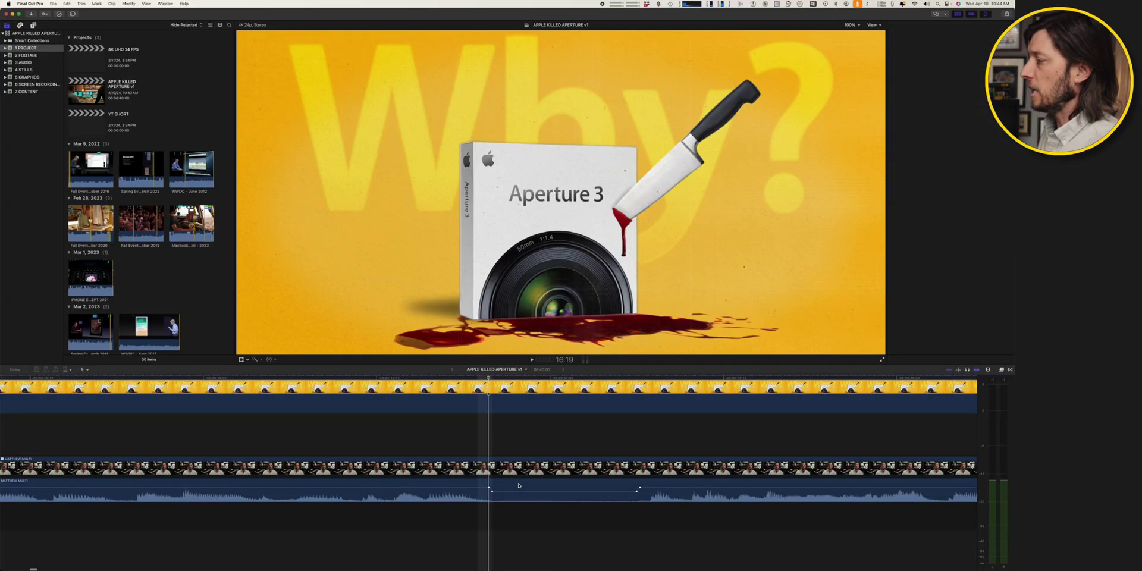
# - Place the playhead shortly before the multicam cut beneath the start of the disabled Fall Event - October 2014 clip
pyautogui.scroll(-10, 518, 485)
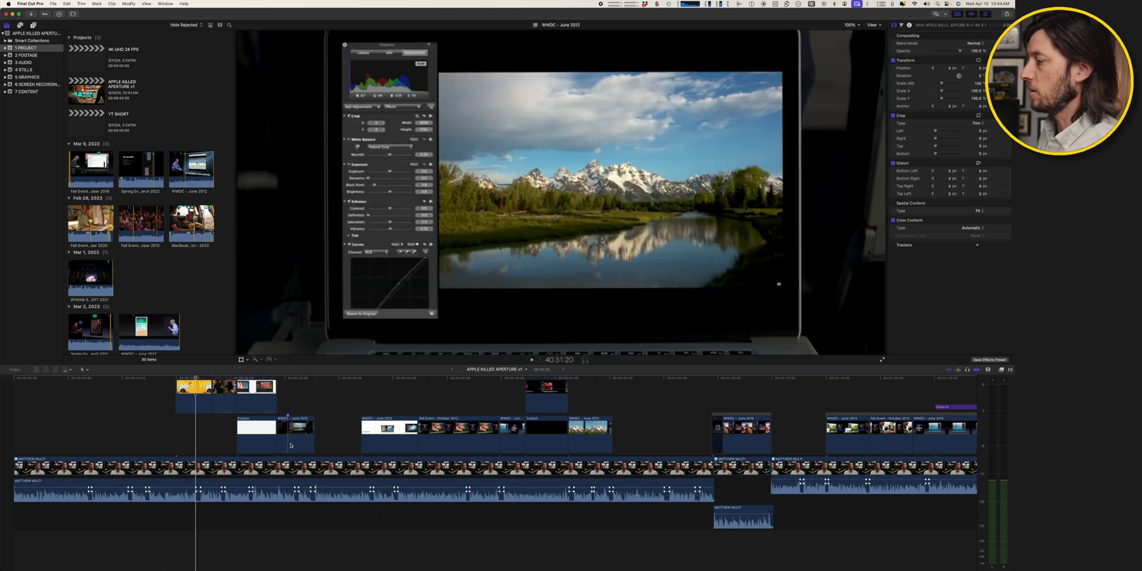
pyautogui.hscroll(5, 607, 444)
pyautogui.hscroll(8, 607, 445)
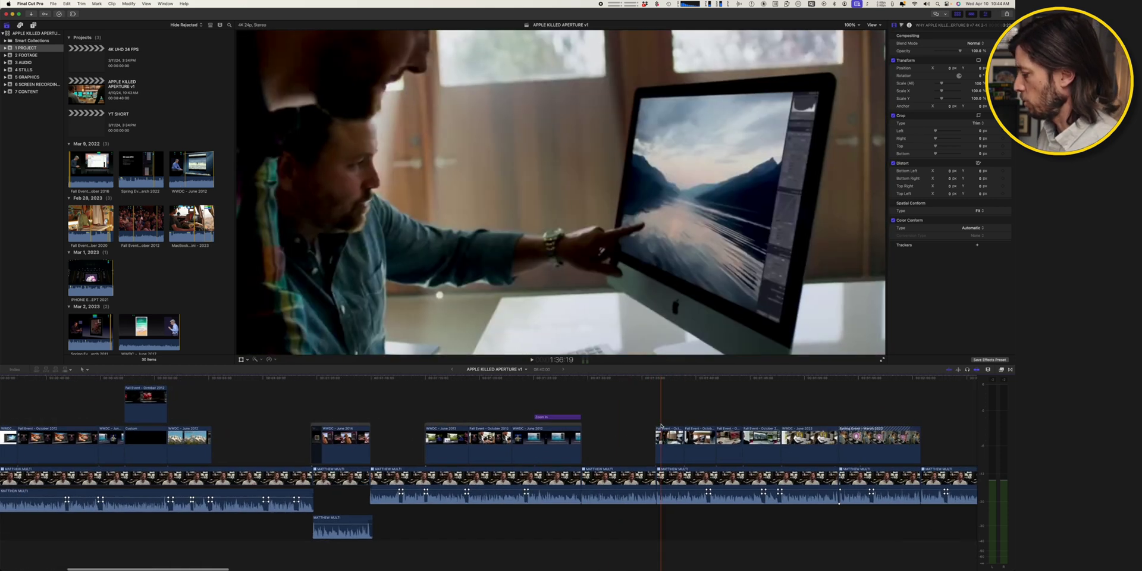
pyautogui.hscroll(10, 654, 437)
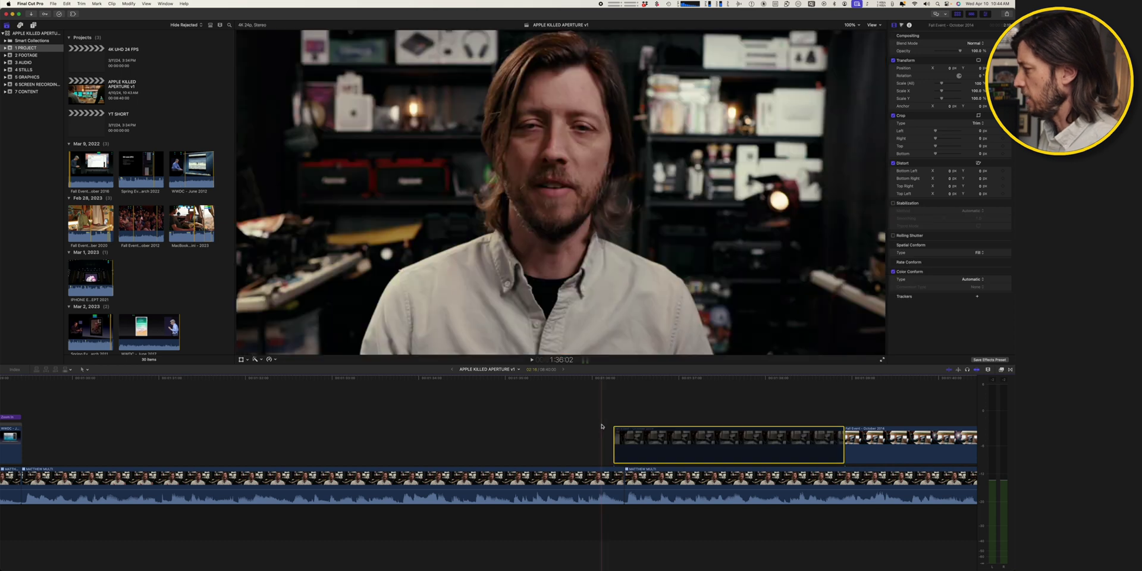
pyautogui.click(601, 426)
pyautogui.press('super+equal')
pyautogui.press('super+equal')
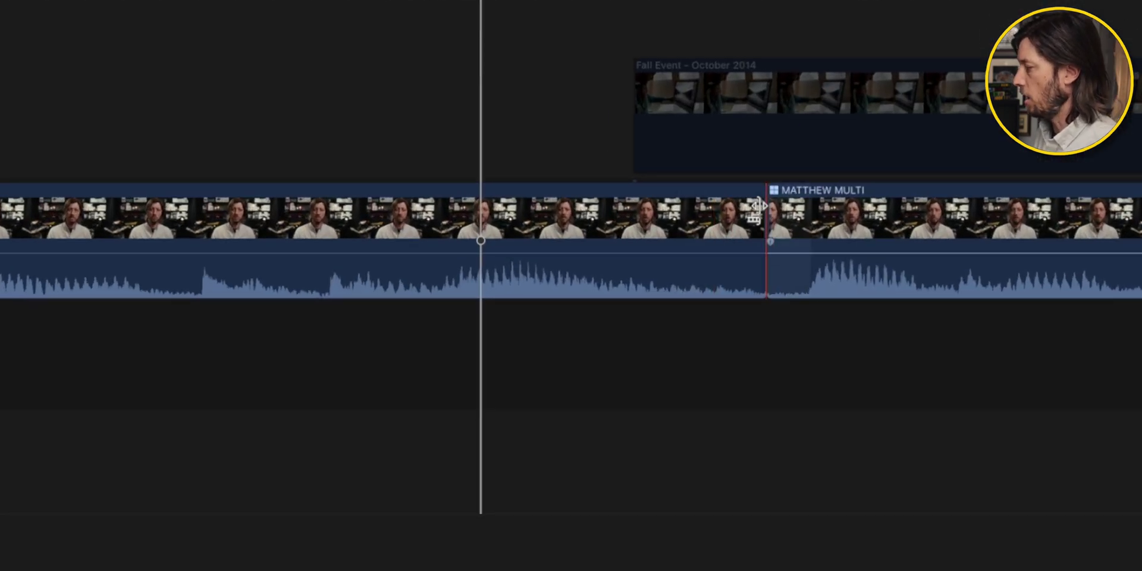
pyautogui.hscroll(5, 822, 209)
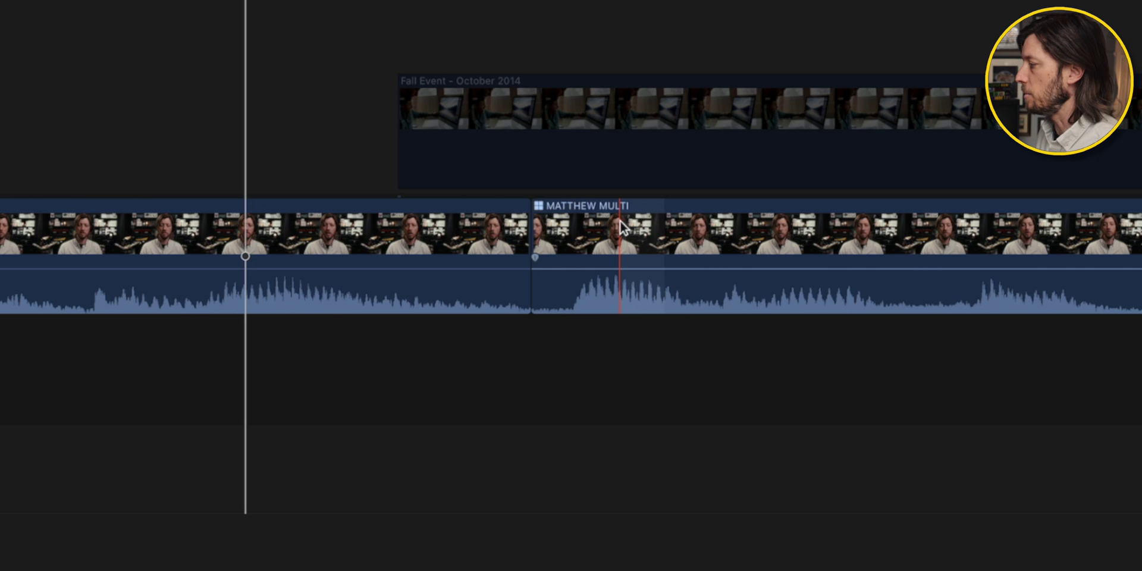
# - Try an audio crossfade on the multicam clips on both sides of the cut, and undo it
pyautogui.click(483, 224)
pyautogui.keyDown('super'); pyautogui.click(580, 228); pyautogui.keyUp('super')
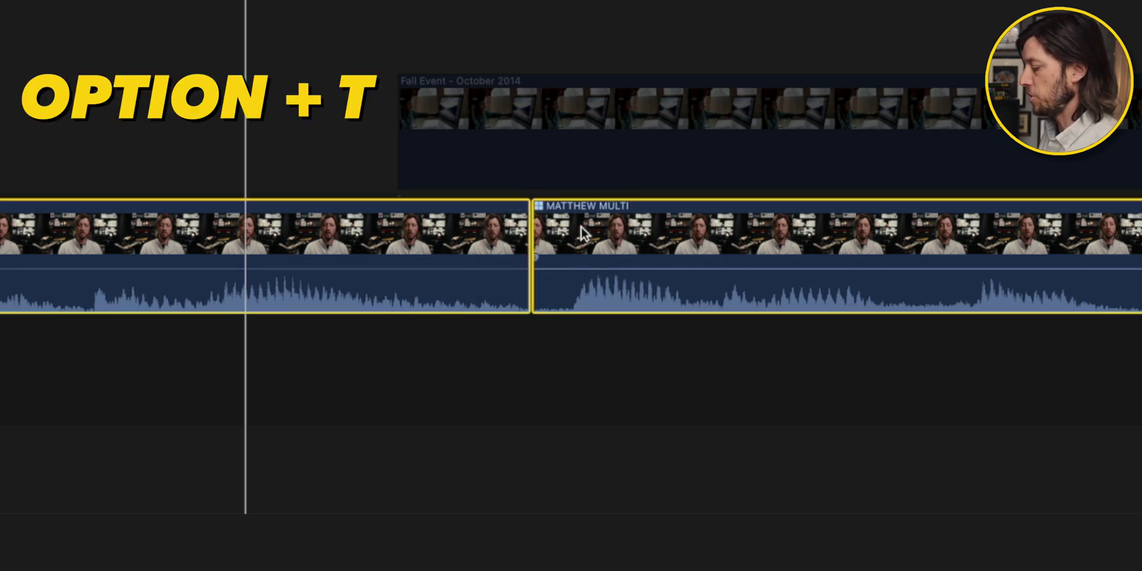
pyautogui.hotkey('alt', 't')
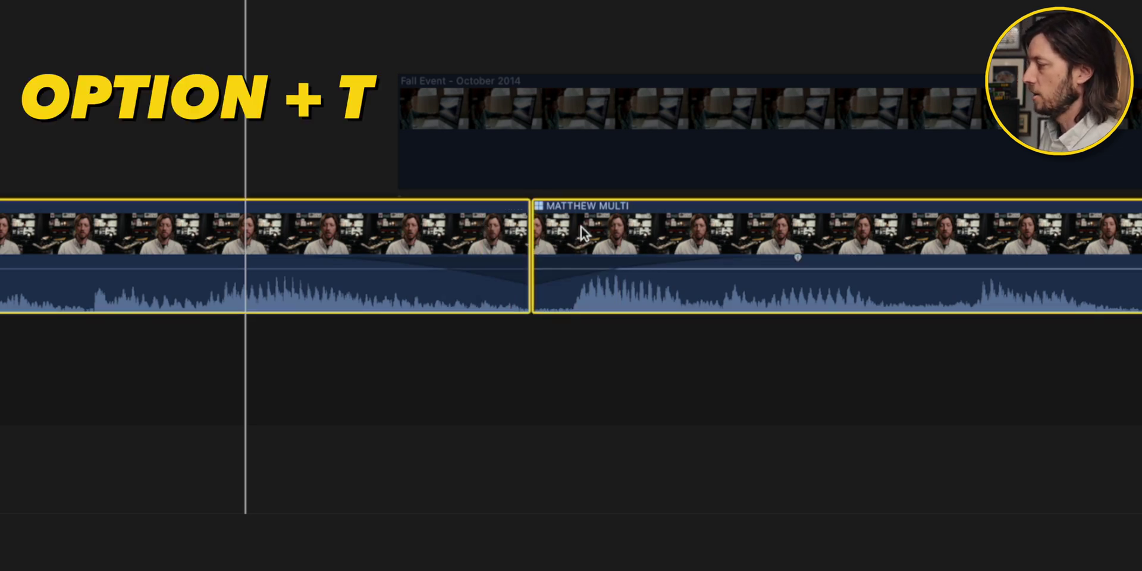
pyautogui.scroll(-1, 581, 275)
pyautogui.scroll(-2, 581, 269)
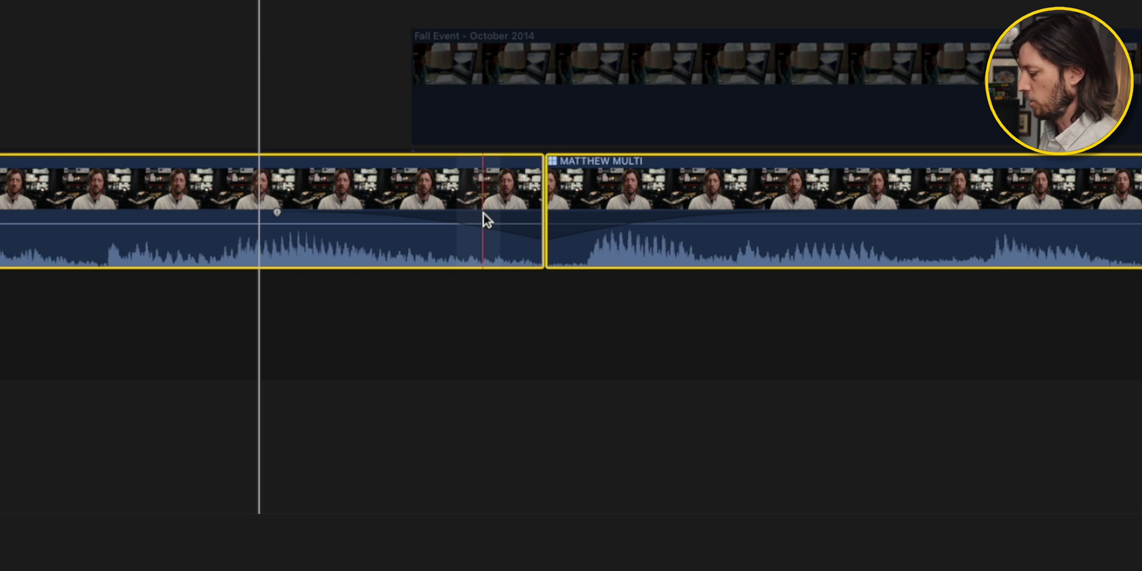
pyautogui.press('super+z')
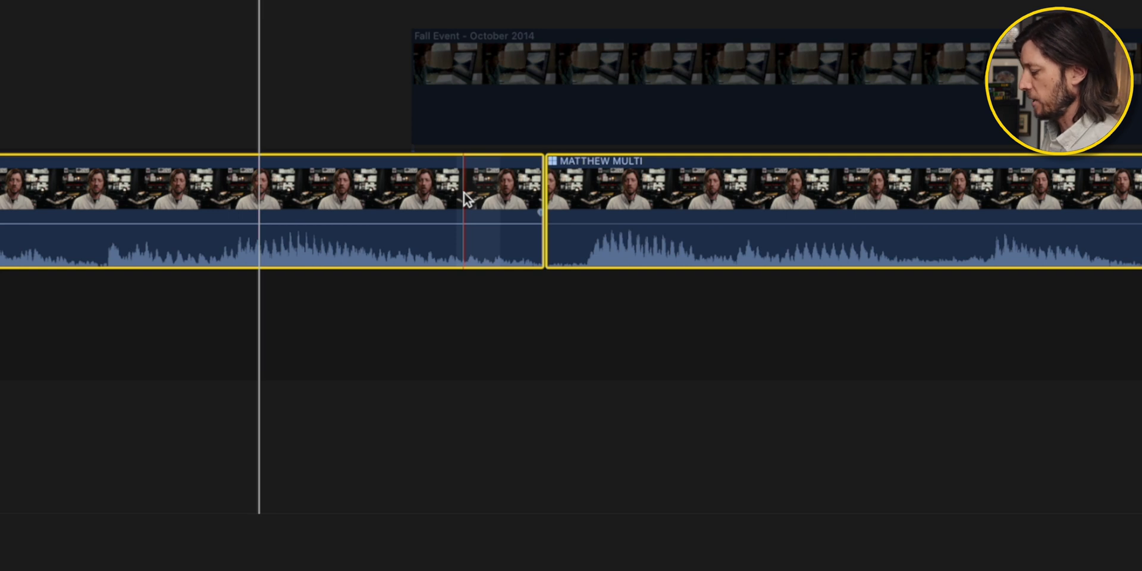
# - Expand the audio of both multicam clips to inspect the cut, and collapse both again
pyautogui.hotkey('ctrl', 's')
pyautogui.click(540, 352)
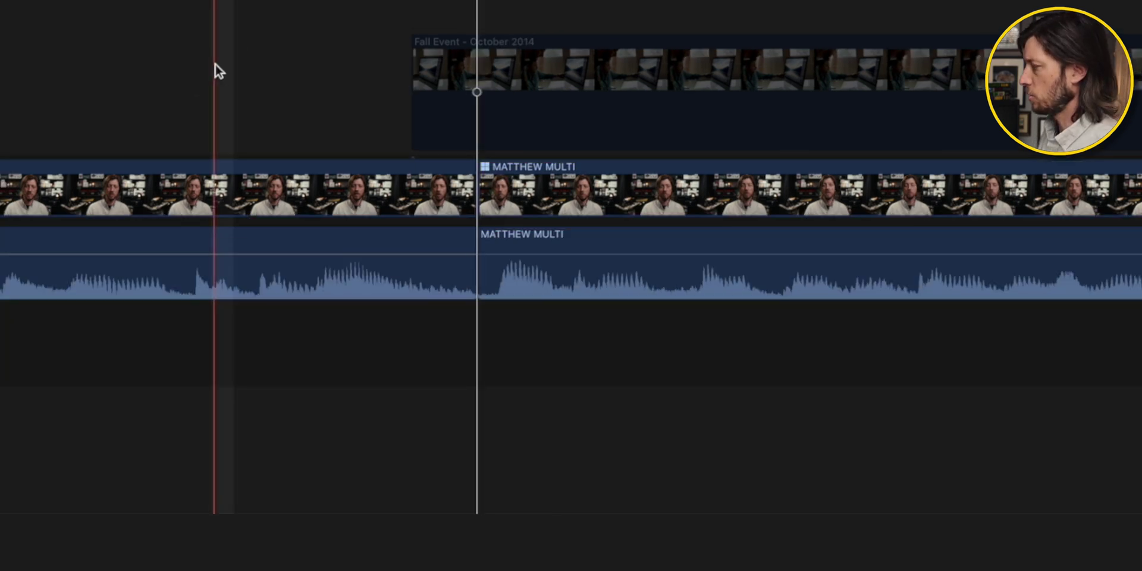
pyautogui.click(214, 66)
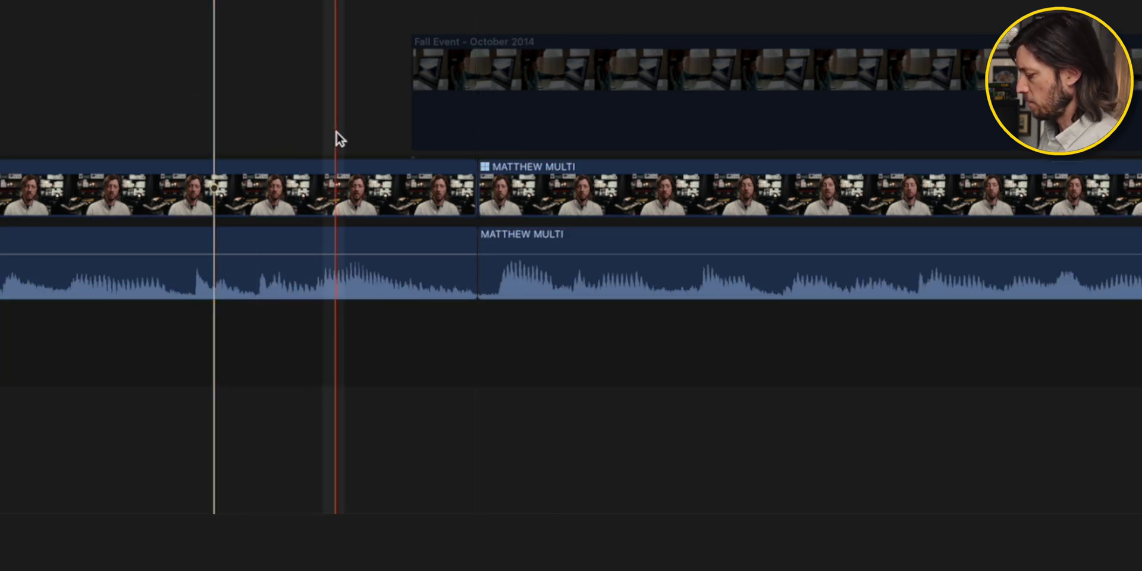
pyautogui.click(470, 179)
pyautogui.keyDown('super'); pyautogui.click(559, 183); pyautogui.keyUp('super')
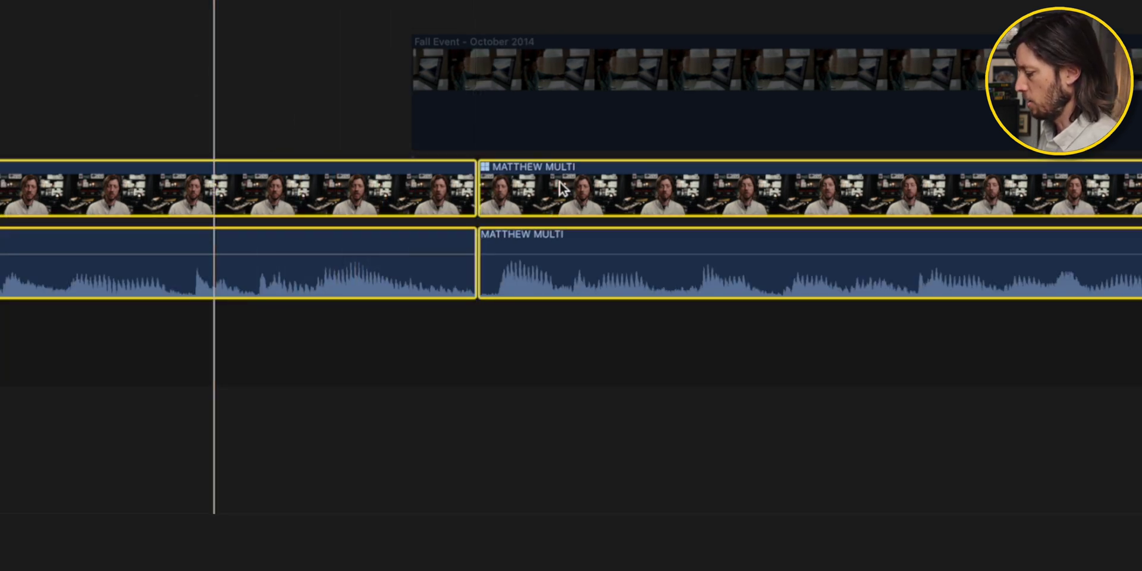
pyautogui.hotkey('ctrl', 's')
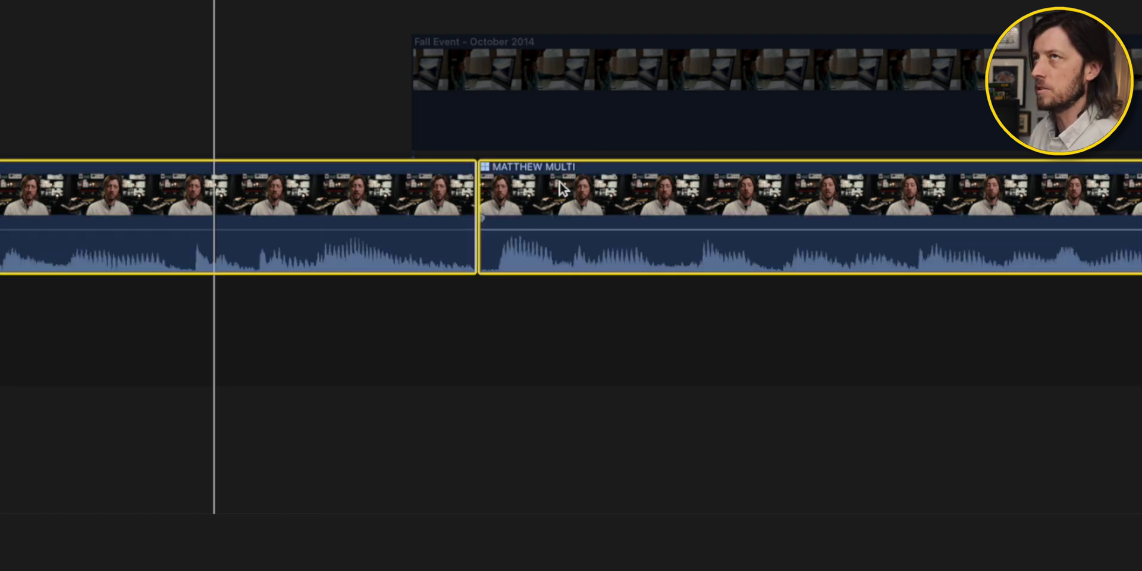
# - Apply an audio crossfade to the two selected multicam clips and expand their audio to show the overlap
pyautogui.press('s')
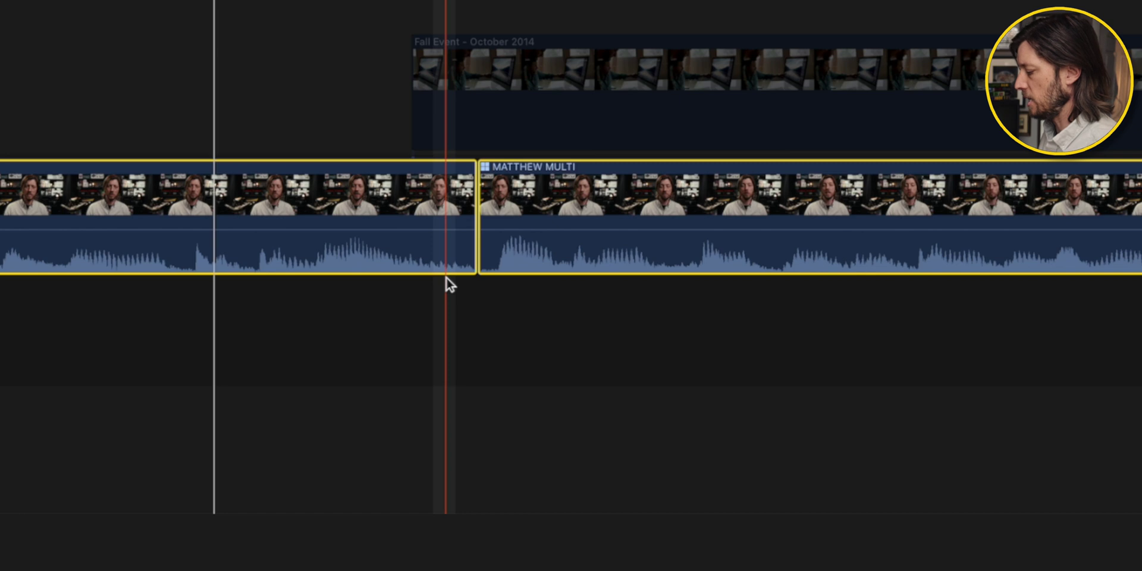
pyautogui.hotkey('alt', 't')
pyautogui.click(446, 277)
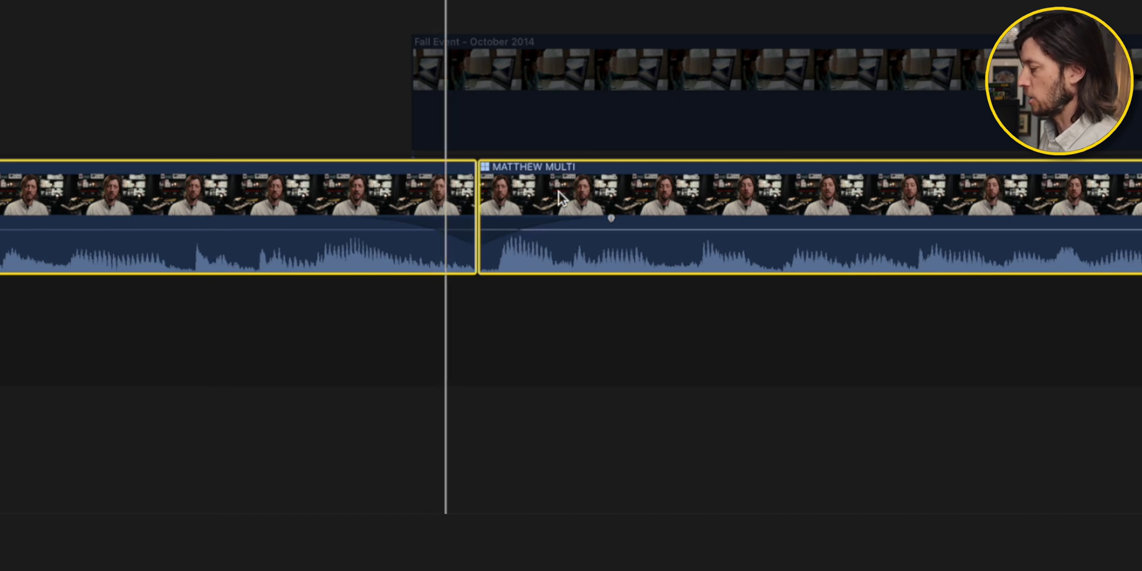
pyautogui.hotkey('ctrl', 's')
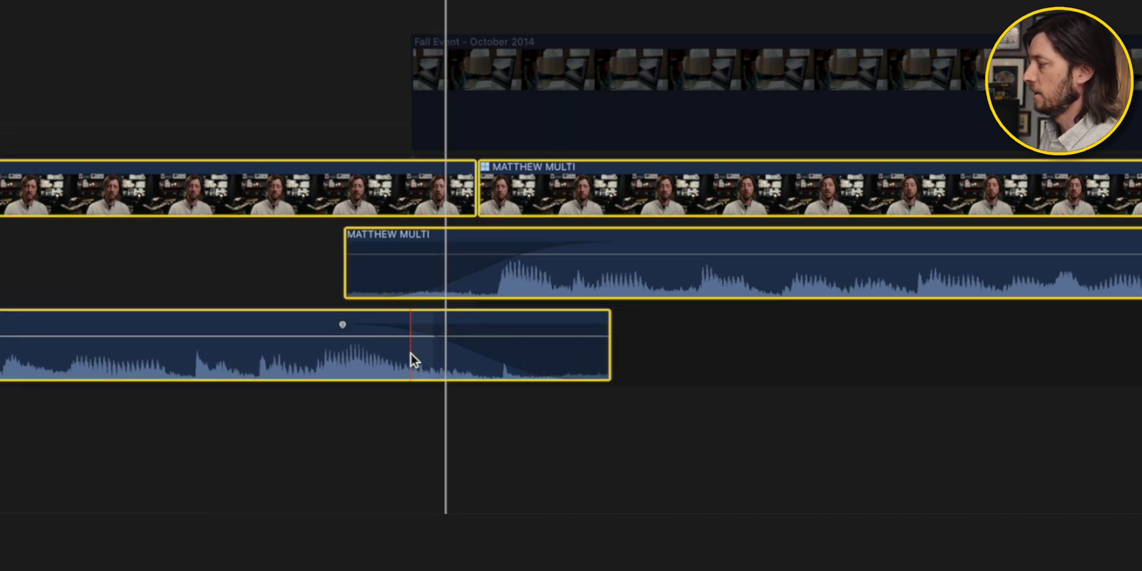
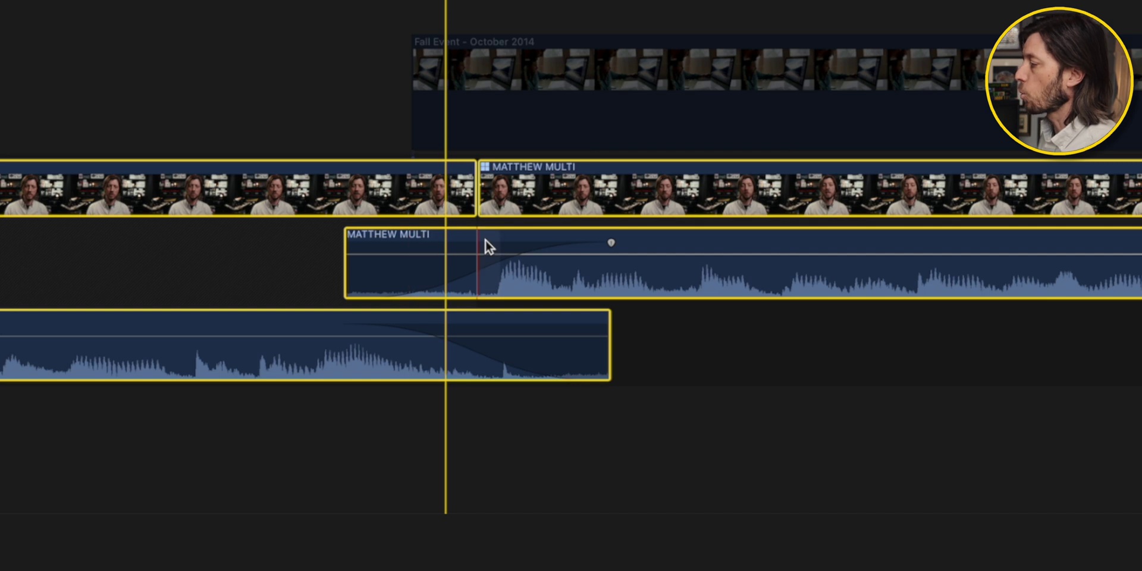
# - Extend the later clip's audio start further ahead of the cut, and collapse the expanded audio of both multicam clips
pyautogui.moveTo(333, 264)
pyautogui.mouseDown()
pyautogui.moveTo(46, 242)
pyautogui.moveTo(327, 255)
pyautogui.moveTo(209, 288)
pyautogui.moveTo(3, 262)
pyautogui.moveTo(101, 321)
pyautogui.moveTo(291, 313)
pyautogui.mouseUp()
pyautogui.click(505, 180)
pyautogui.click(482, 180)
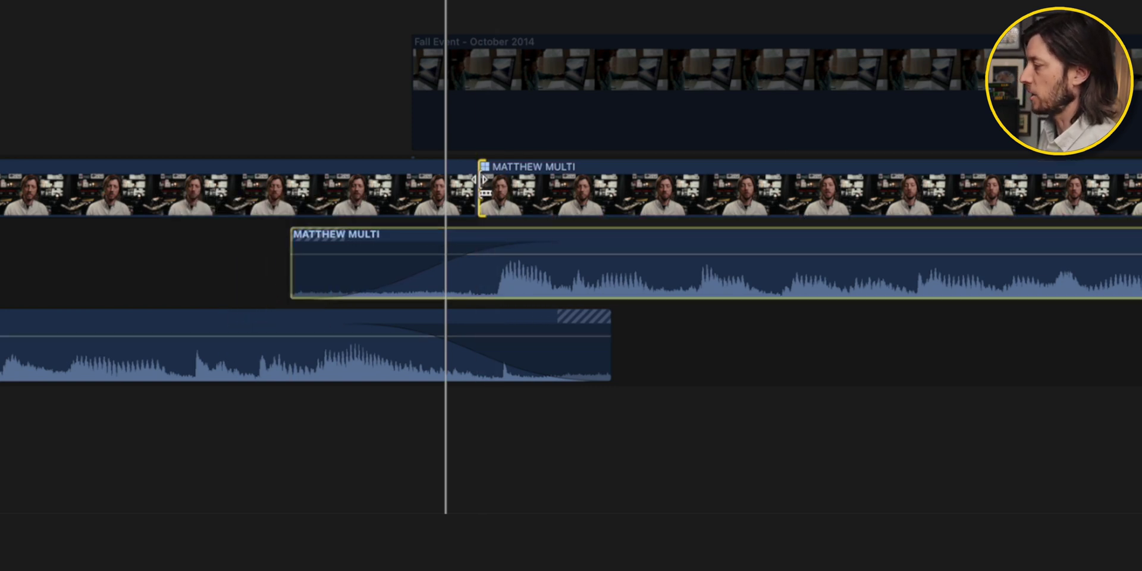
pyautogui.click(515, 189)
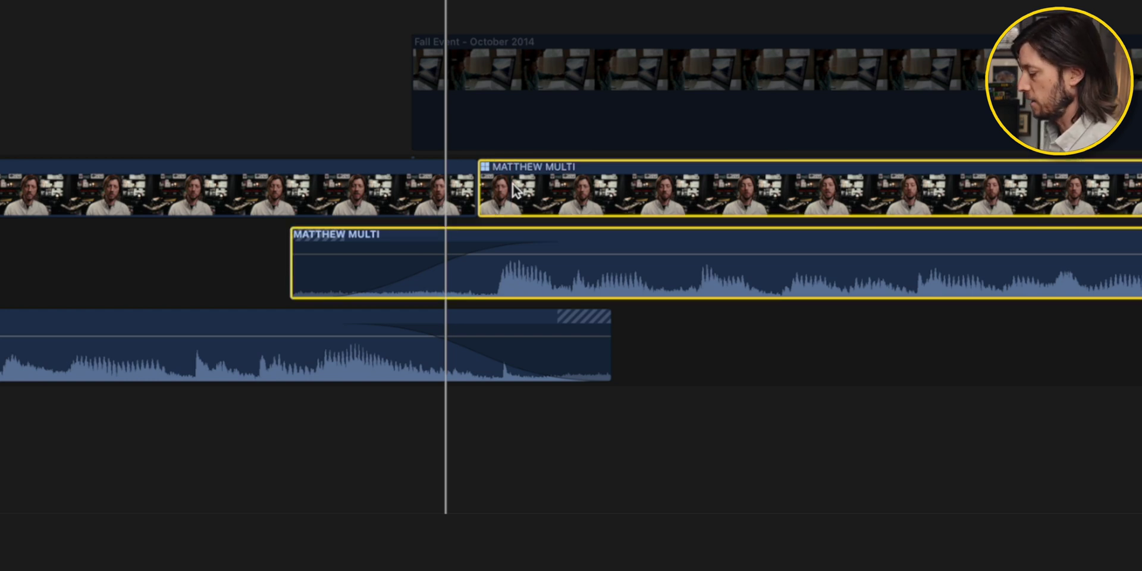
pyautogui.hotkey('ctrl', 's')
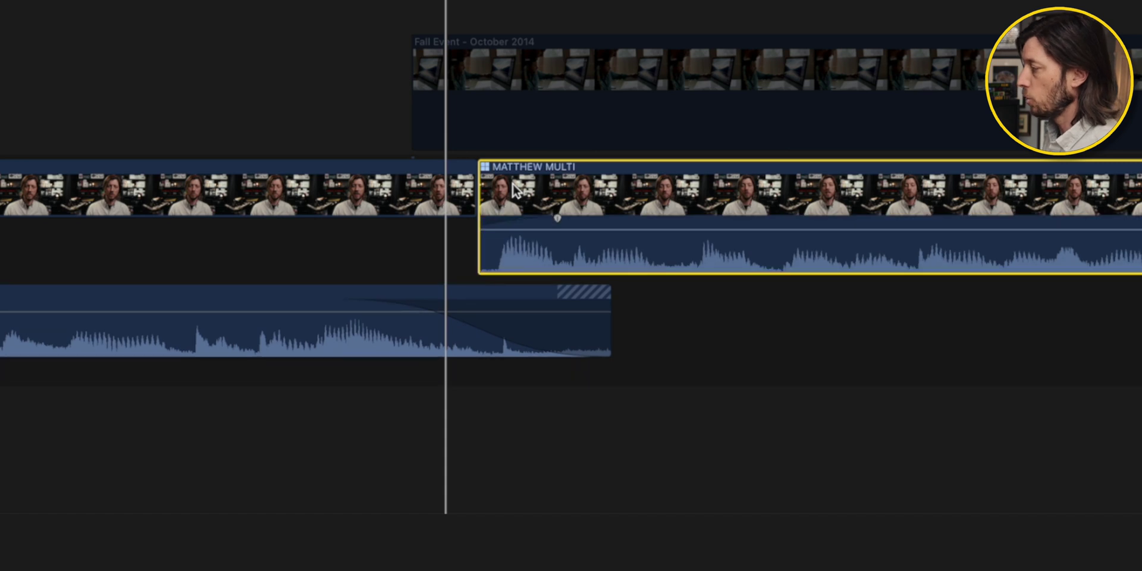
pyautogui.click(370, 191)
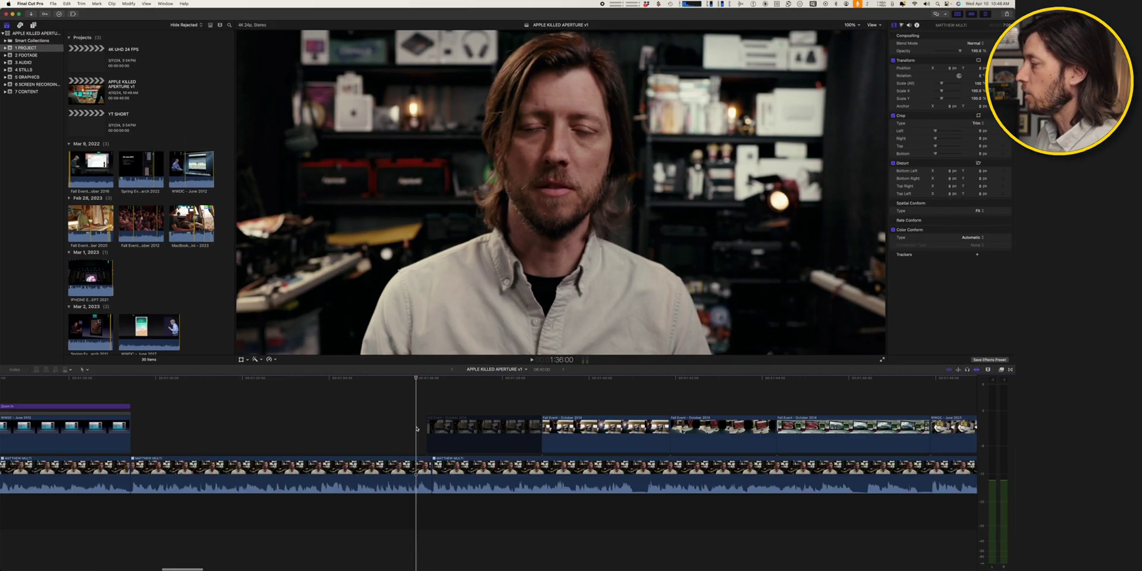
# - Select the consecutive main storyline clips through Steve Jobs - Apple's Core Values - 1997 and apply audio crossfades to their cuts
pyautogui.press('super+minus')
pyautogui.press('super+minus')
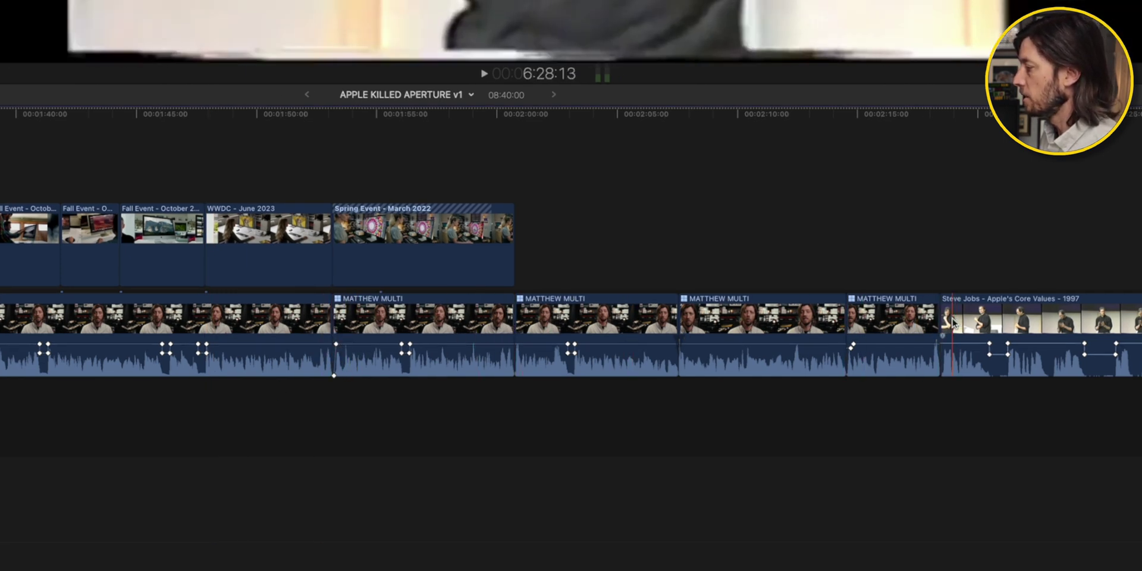
pyautogui.click(366, 421)
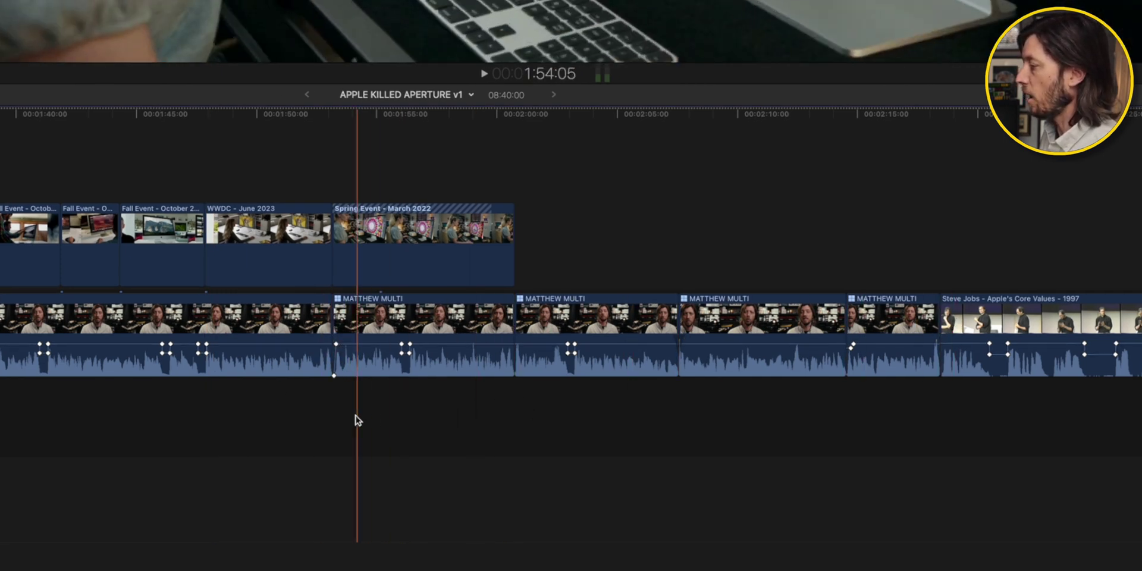
pyautogui.press('super+a')
pyautogui.hscroll(2, 837, 250)
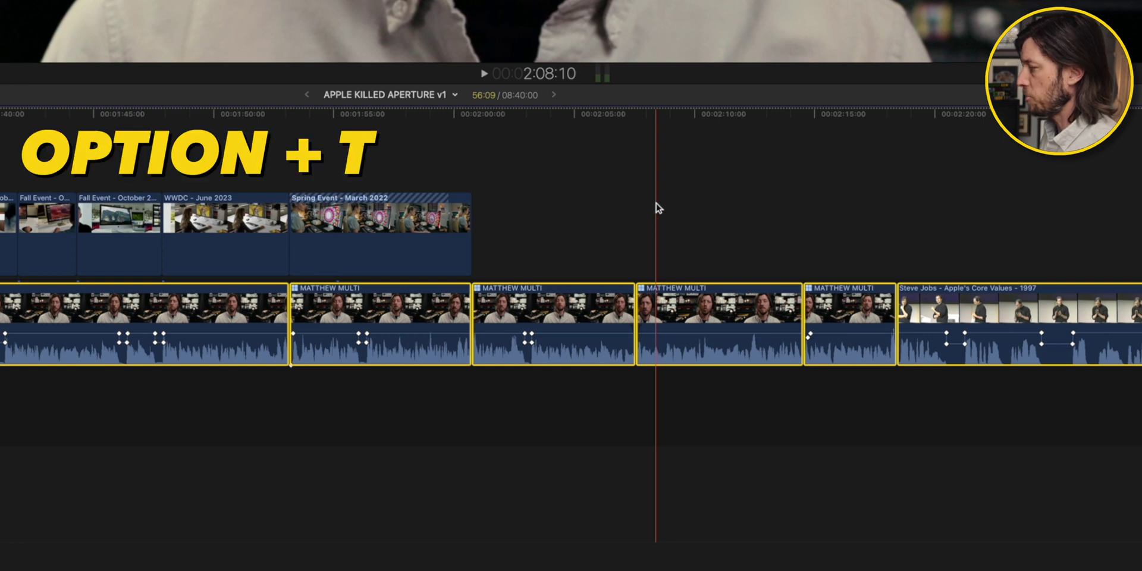
# - Expand the audio of the multicam clip at 2:02:06 and of the multicam clips directly before and after it
pyautogui.press('super+equal')
pyautogui.click(508, 179)
pyautogui.press('super+equal')
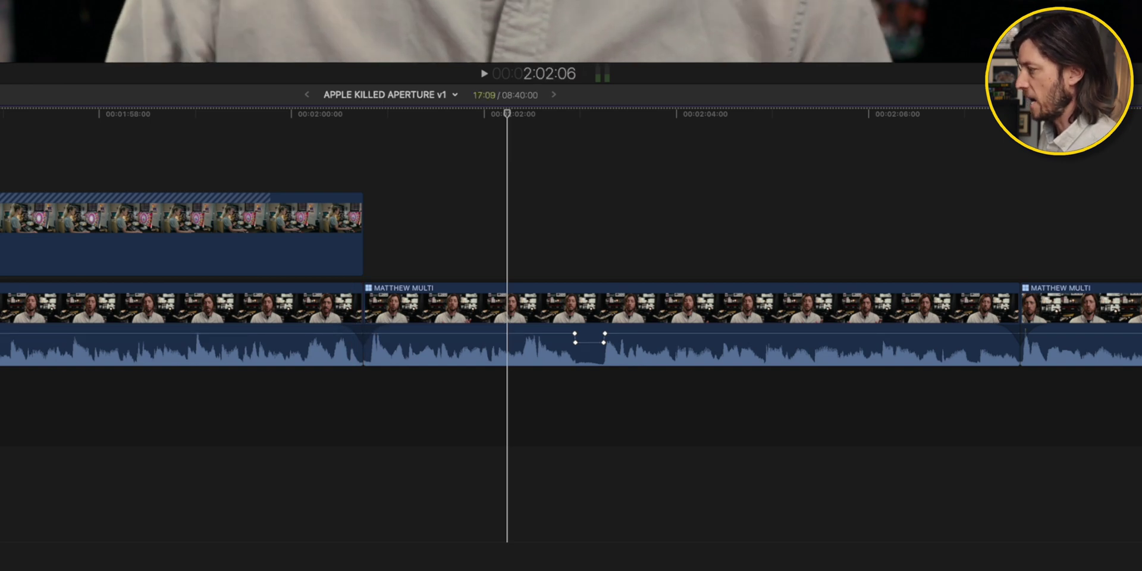
pyautogui.hotkey('ctrl', 'shift', 's')
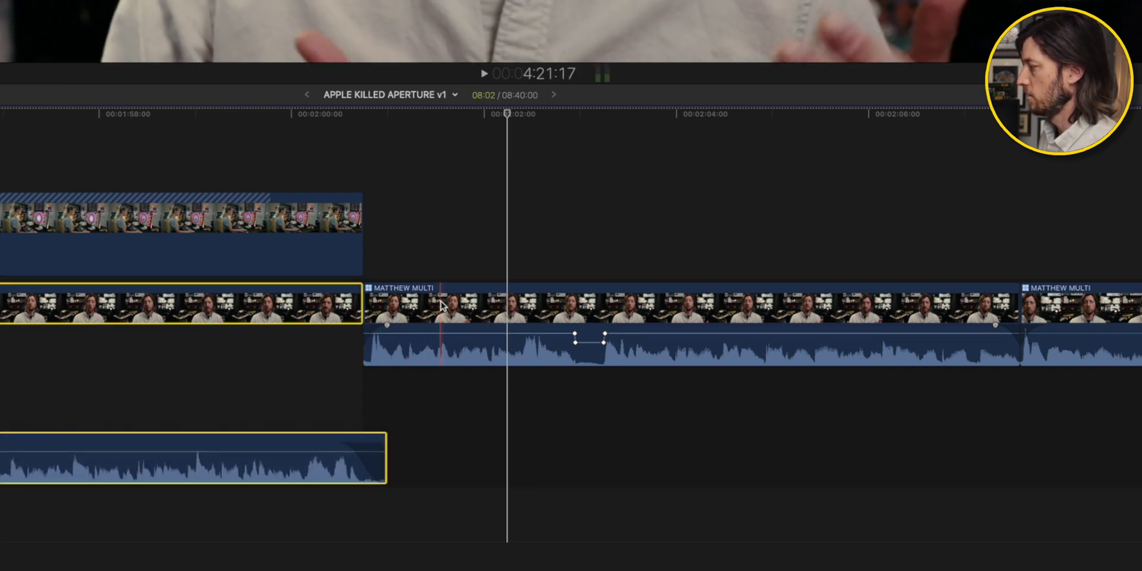
pyautogui.click(441, 304)
pyautogui.hotkey('ctrl', 'shift', 's')
pyautogui.click(1054, 296)
pyautogui.hotkey('ctrl', 'shift', 's')
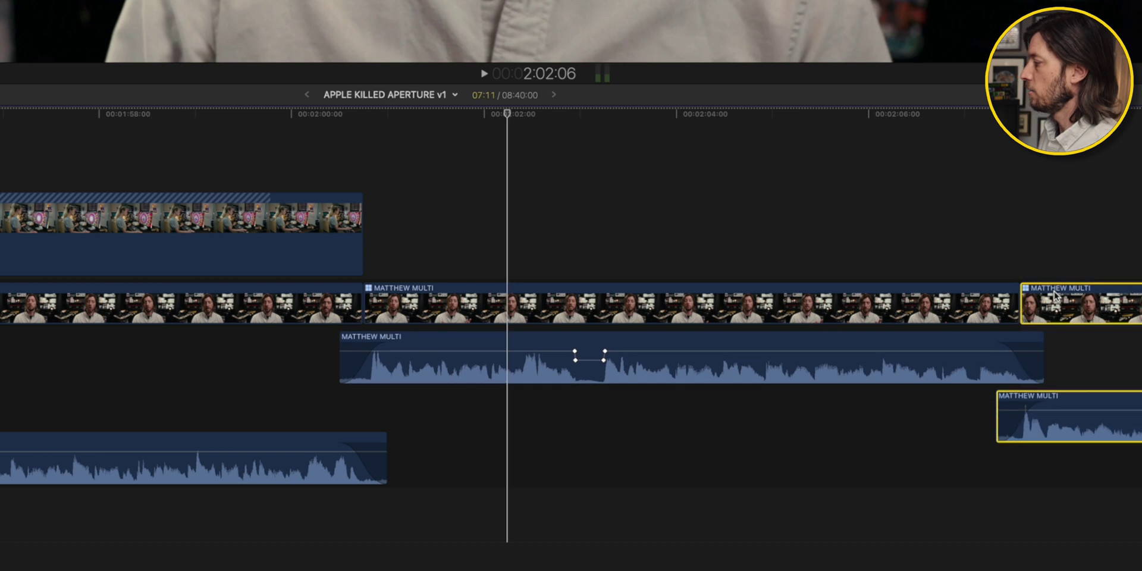